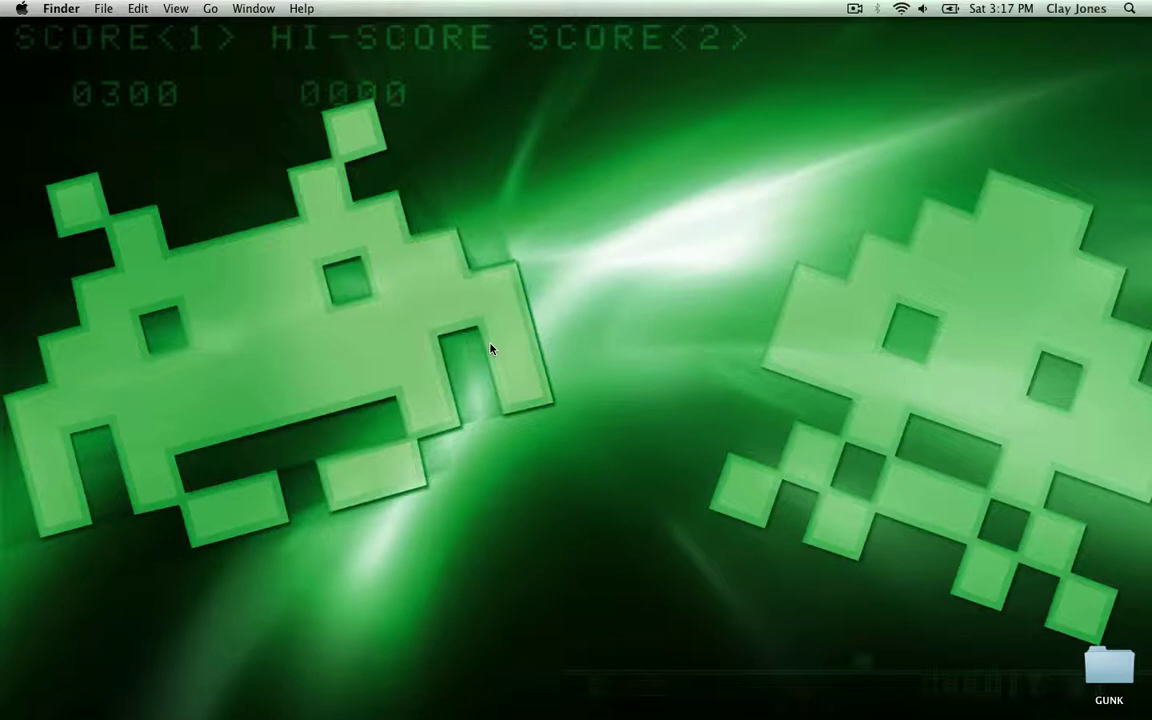
Step: Launch OSCulator with an 'osc' Spotlight search and move its window up and to the right
key(super+space)
text(osc)
key(Return)
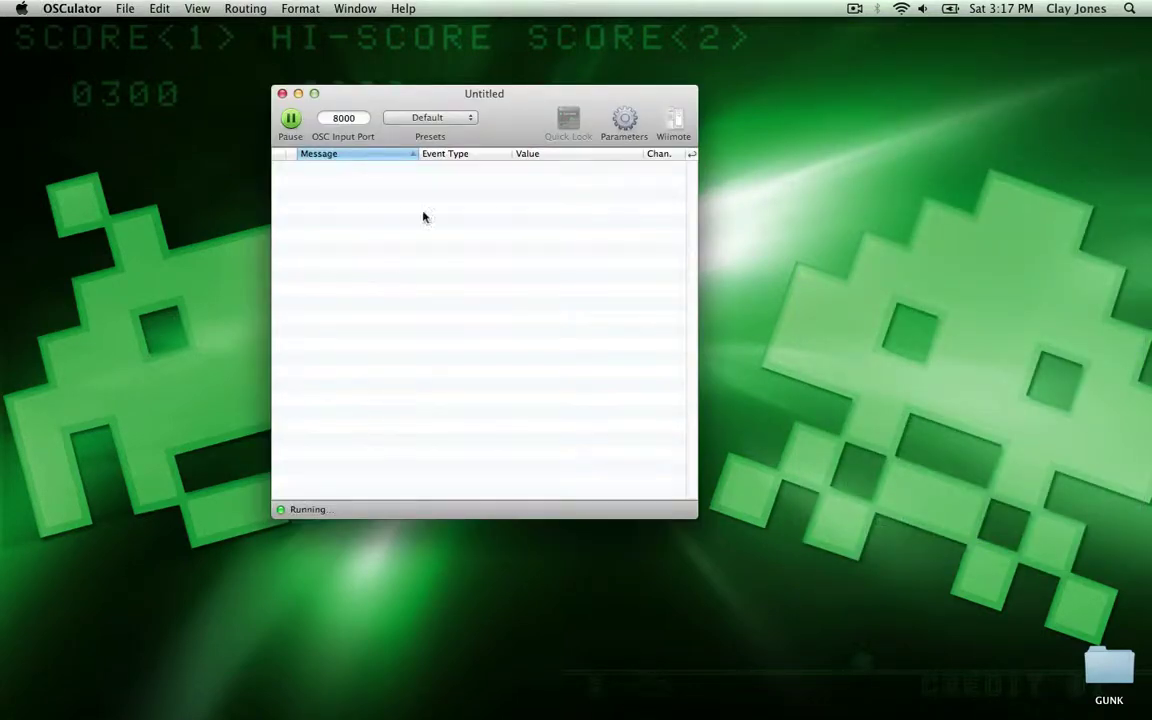
drag(466, 107, 529, 41)
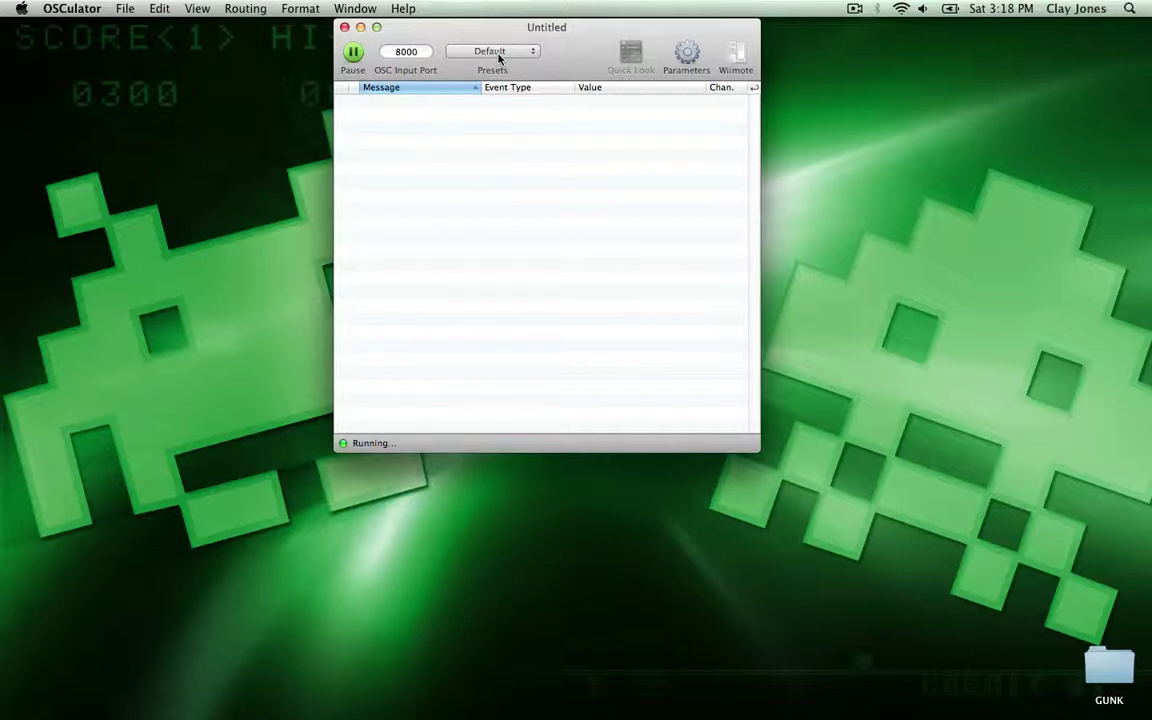
drag(512, 35, 526, 34)
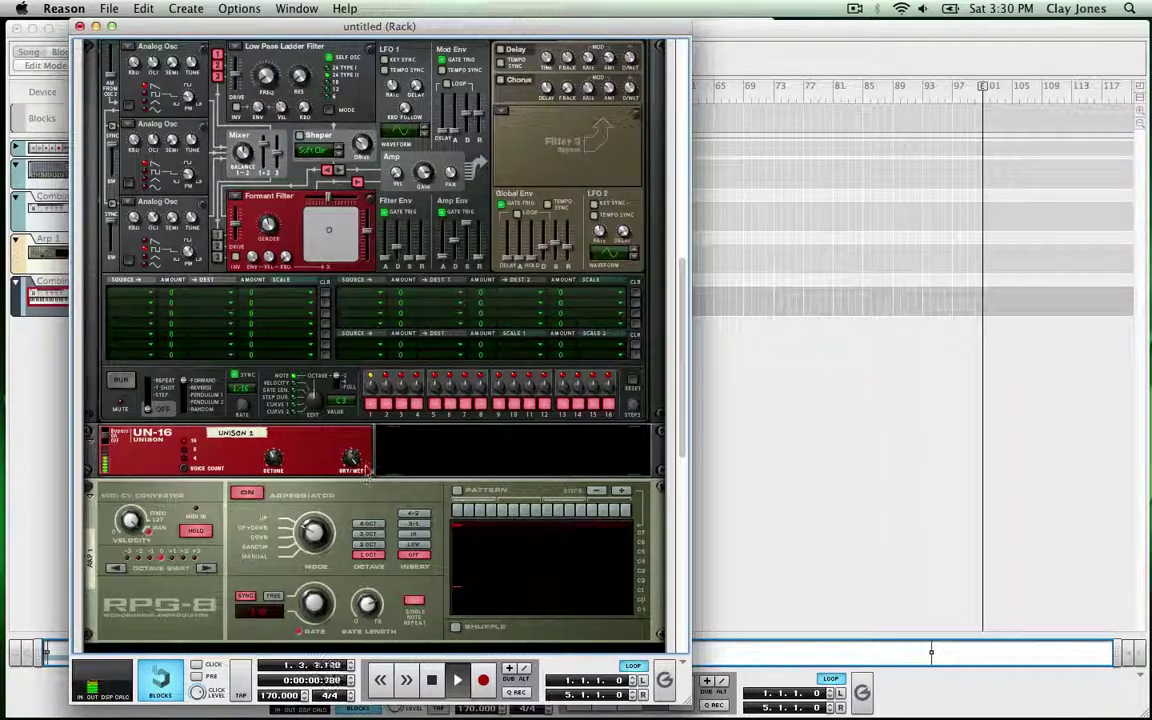
Step: Drag Thor's Formant Filter X/Y point toward the upper right
scroll(400, 420, down, 3)
scroll(458, 352, up, 4)
scroll(458, 352, down, 6)
scroll(460, 352, up, 3)
scroll(460, 352, up, 8)
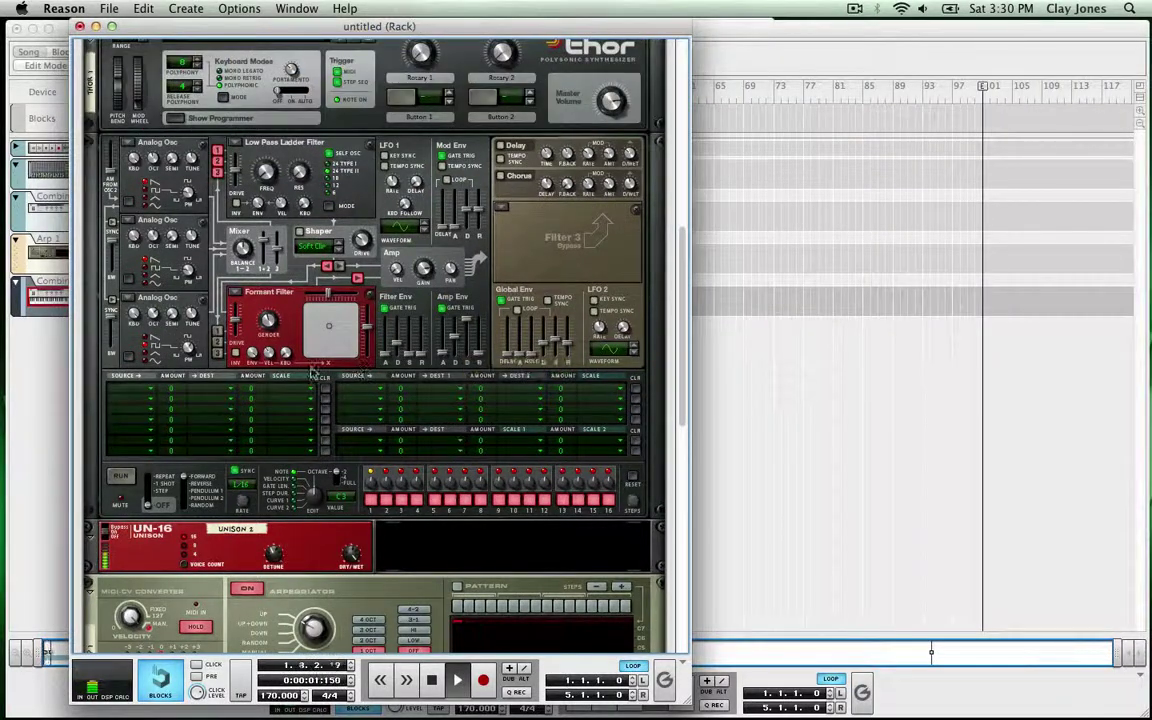
drag(329, 326, 341, 307)
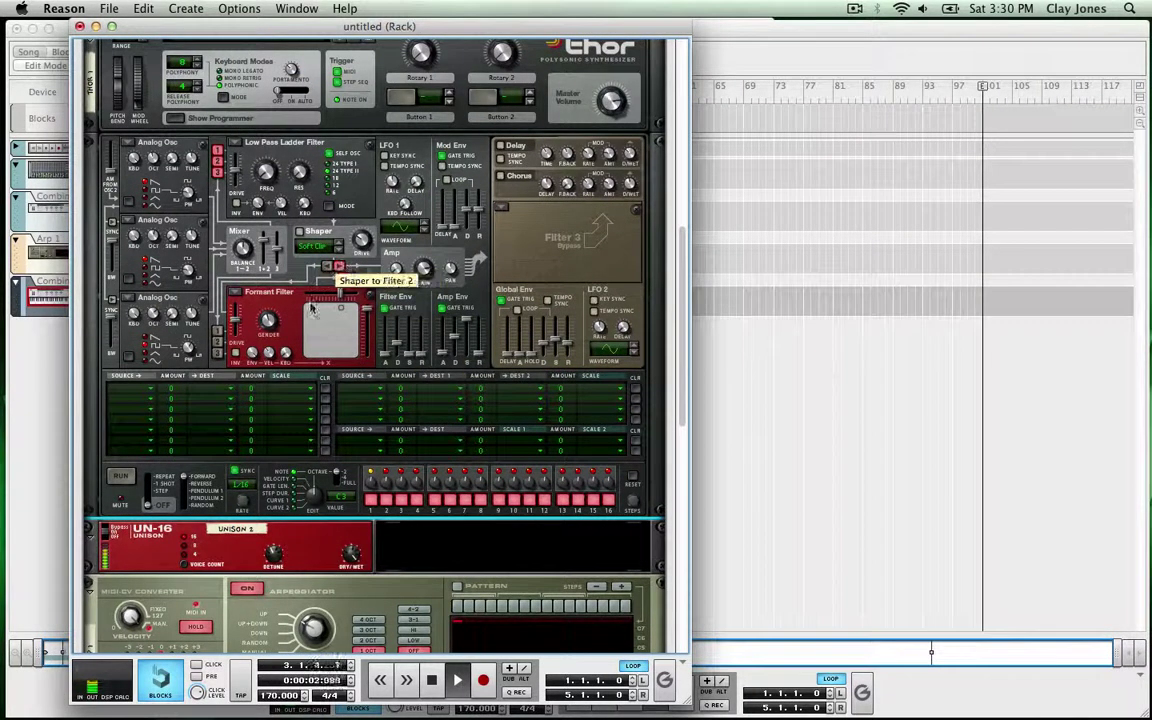
Step: Move the Formant Filter point to the lower left and set the RPG-8 rate to 1/16D
scroll(317, 393, down, 2)
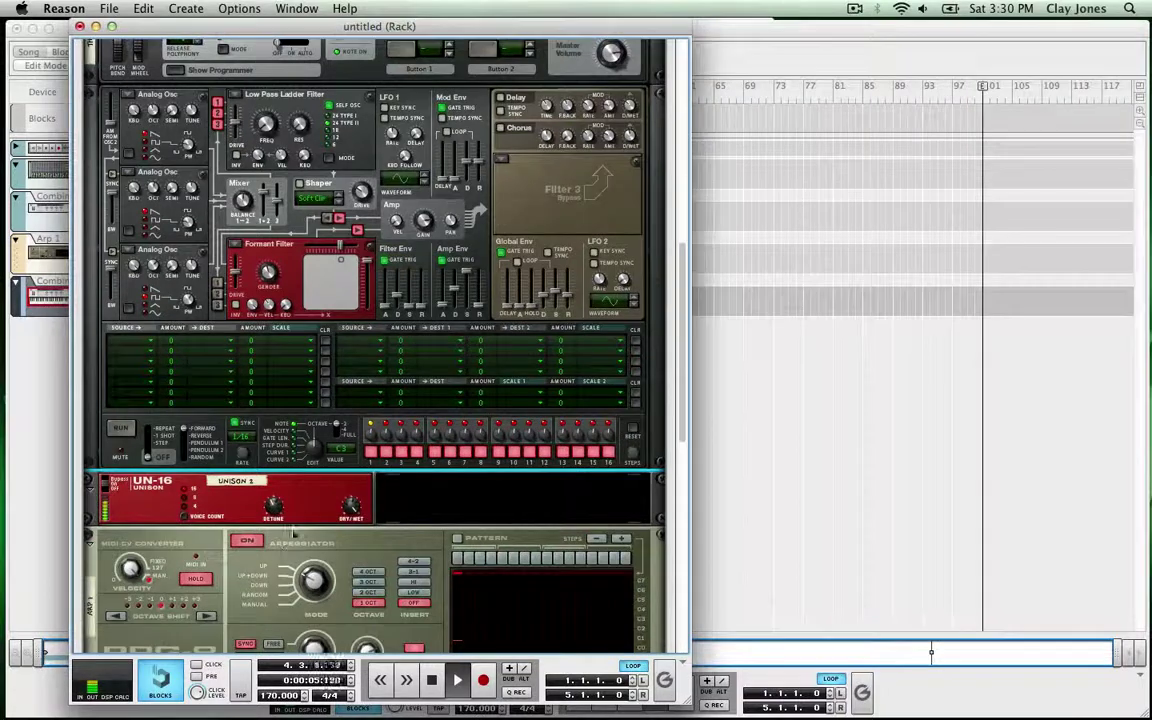
scroll(390, 590, down, 2)
scroll(207, 450, up, 4)
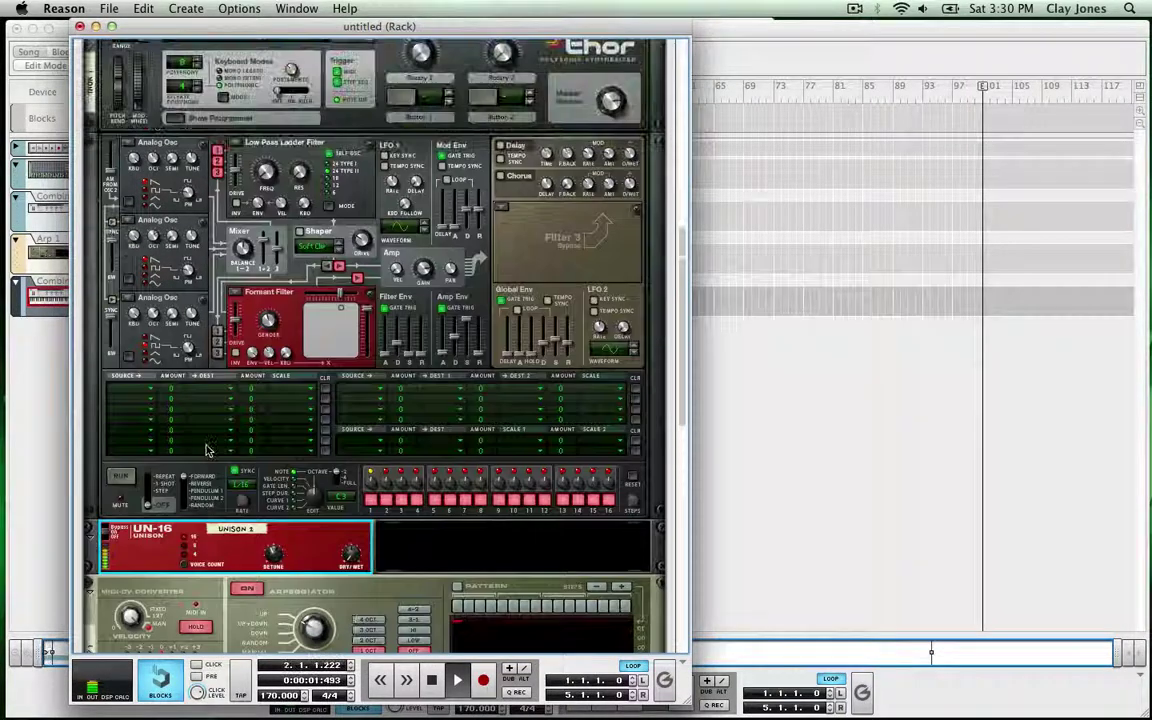
scroll(207, 450, up, 1)
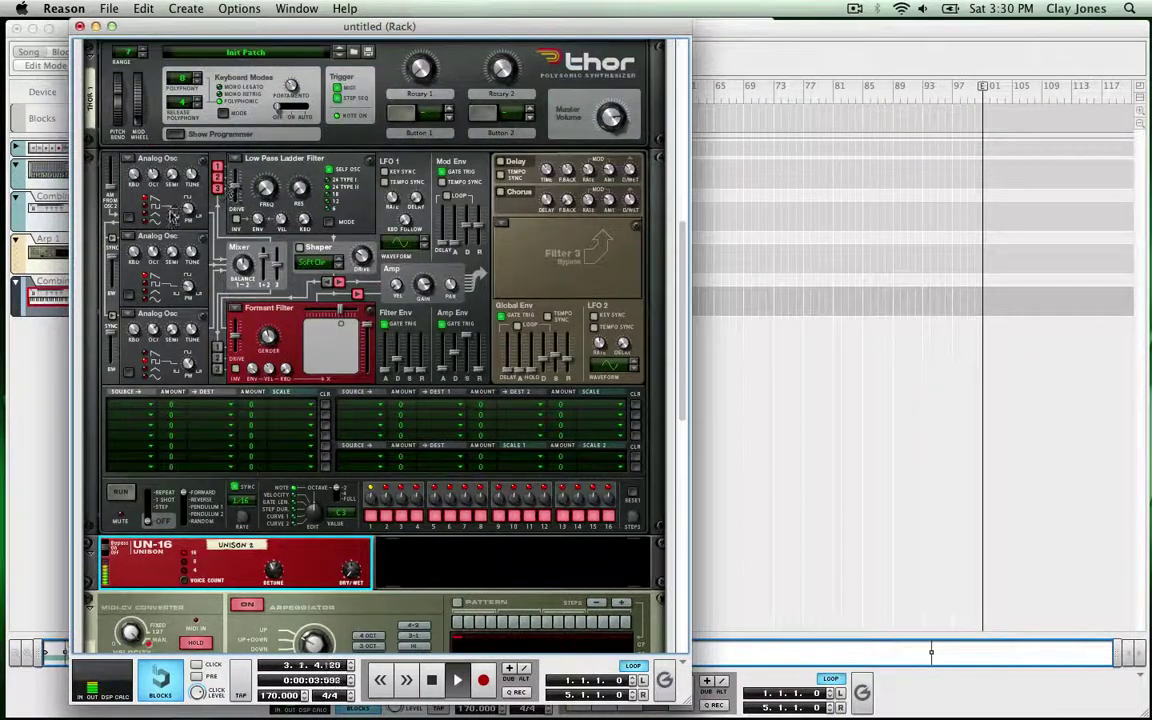
click(195, 162)
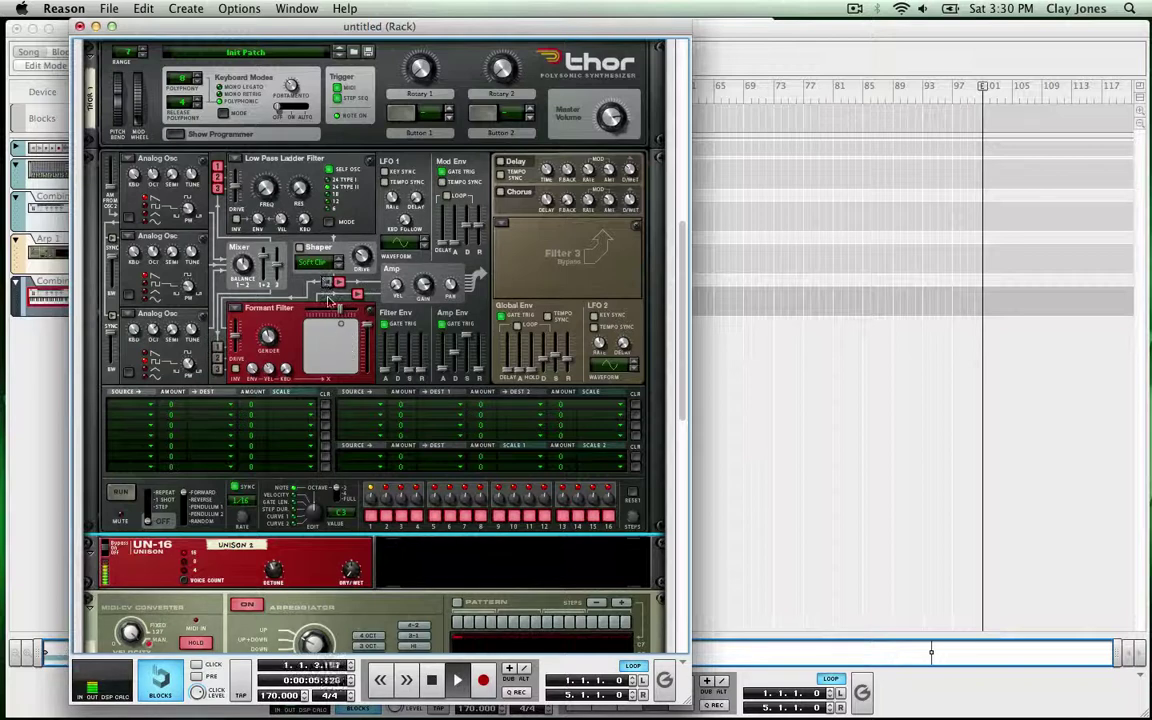
mouse_move(333, 318)
mouse_down()
mouse_move(323, 335)
mouse_move(362, 346)
mouse_move(343, 332)
mouse_up()
scroll(345, 300, down, 10)
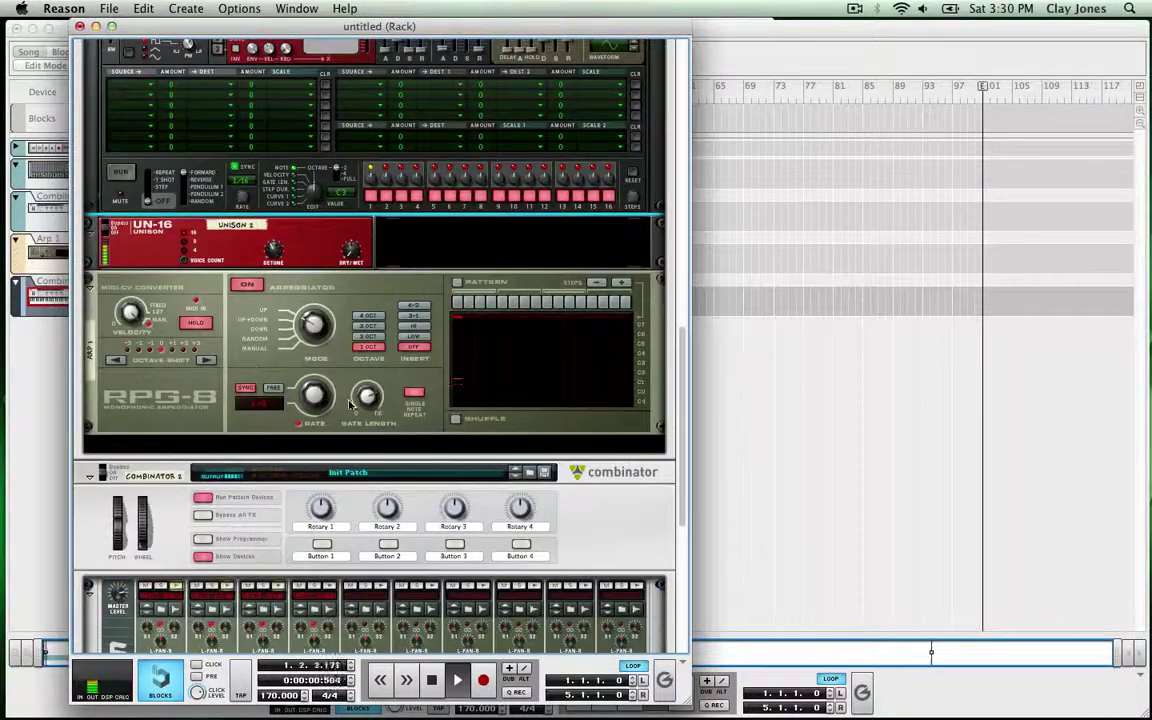
mouse_move(312, 393)
mouse_down()
mouse_move(294, 338)
mouse_move(318, 325)
mouse_move(278, 316)
mouse_move(267, 344)
mouse_move(302, 386)
mouse_up()
Step: Switch the Redrum to pattern 2, briefly returning to pattern 1 first
scroll(325, 415, down, 3)
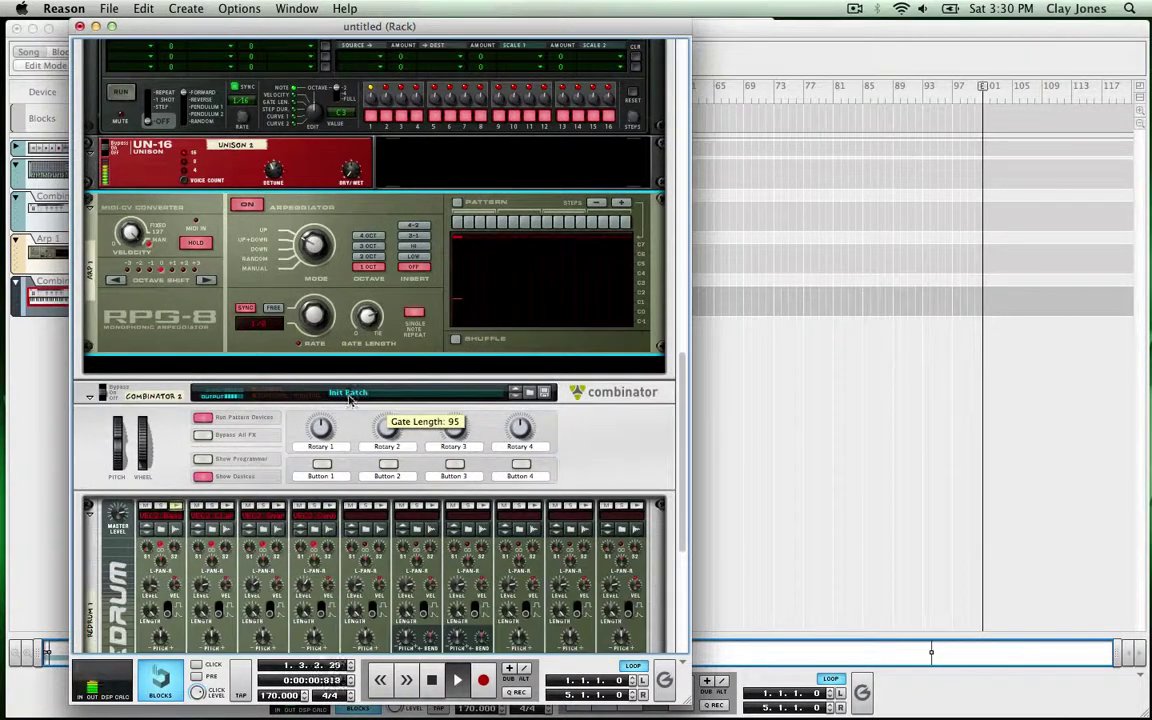
scroll(325, 415, down, 9)
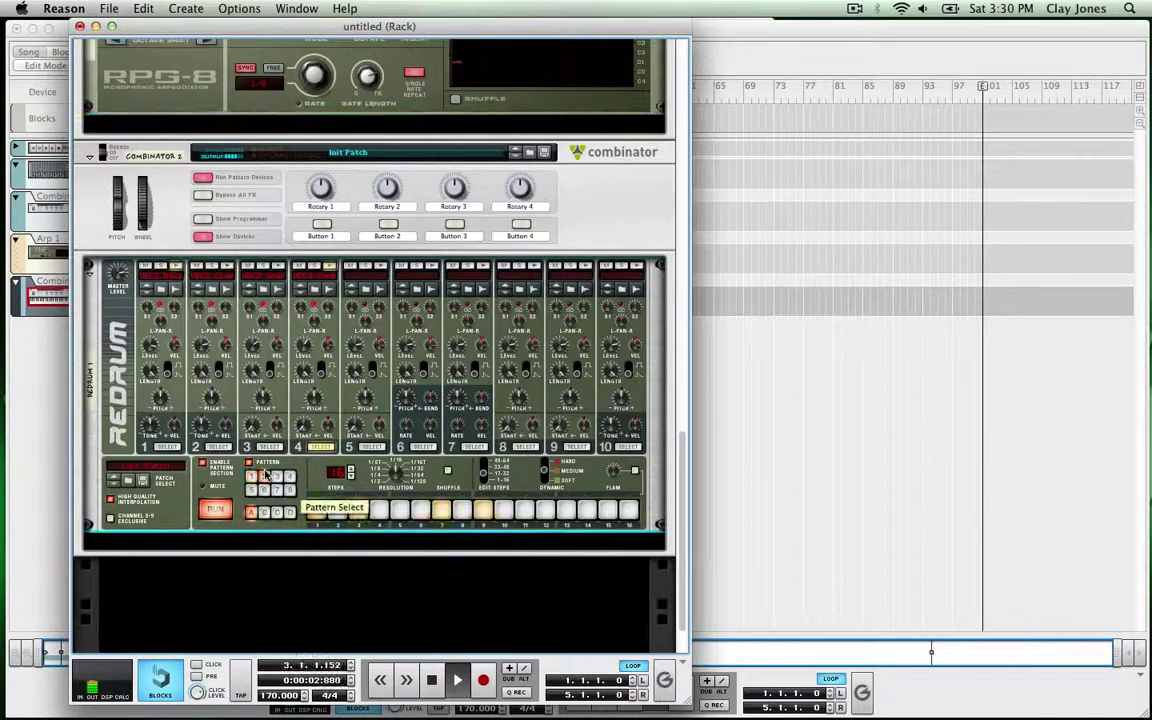
click(265, 474)
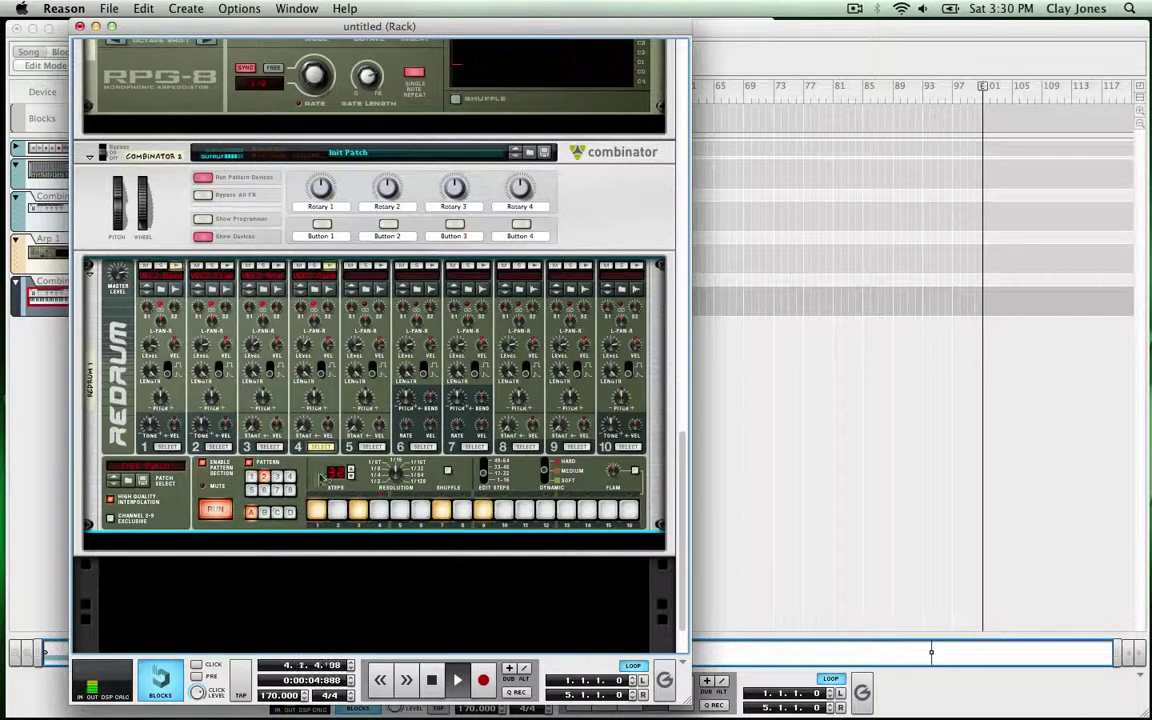
click(252, 476)
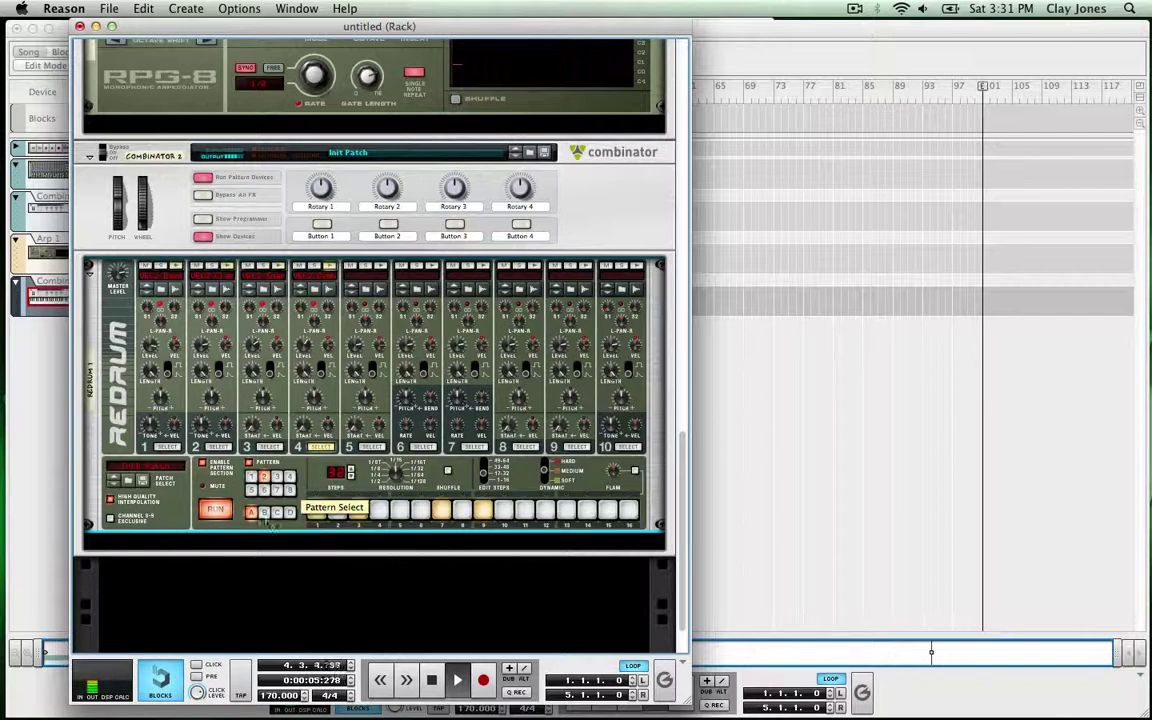
click(264, 476)
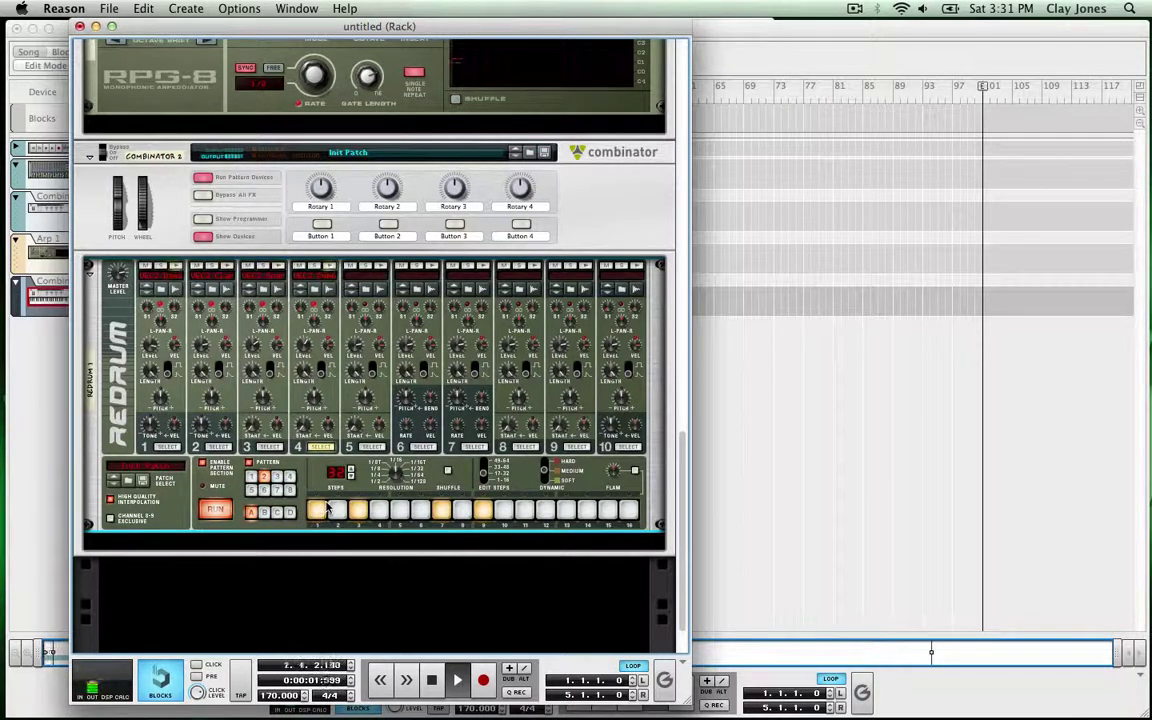
Step: Raise the ECF-42 filter frequency knob to 127
scroll(325, 508, down, 3)
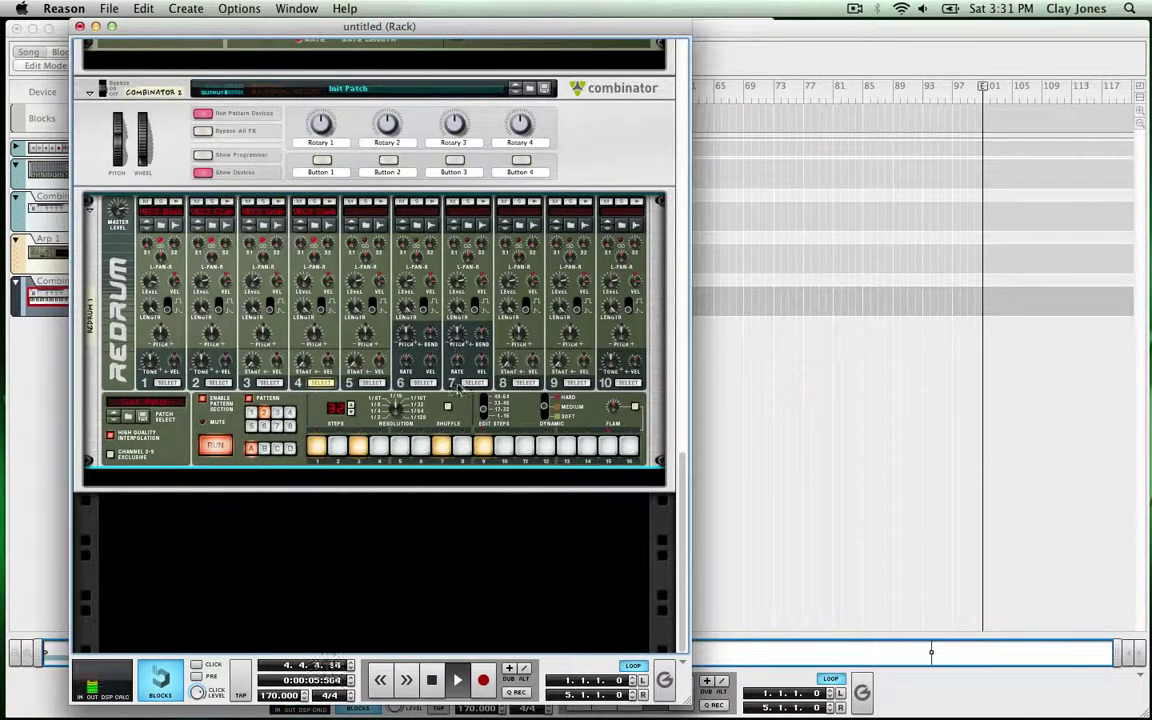
scroll(395, 390, up, 6)
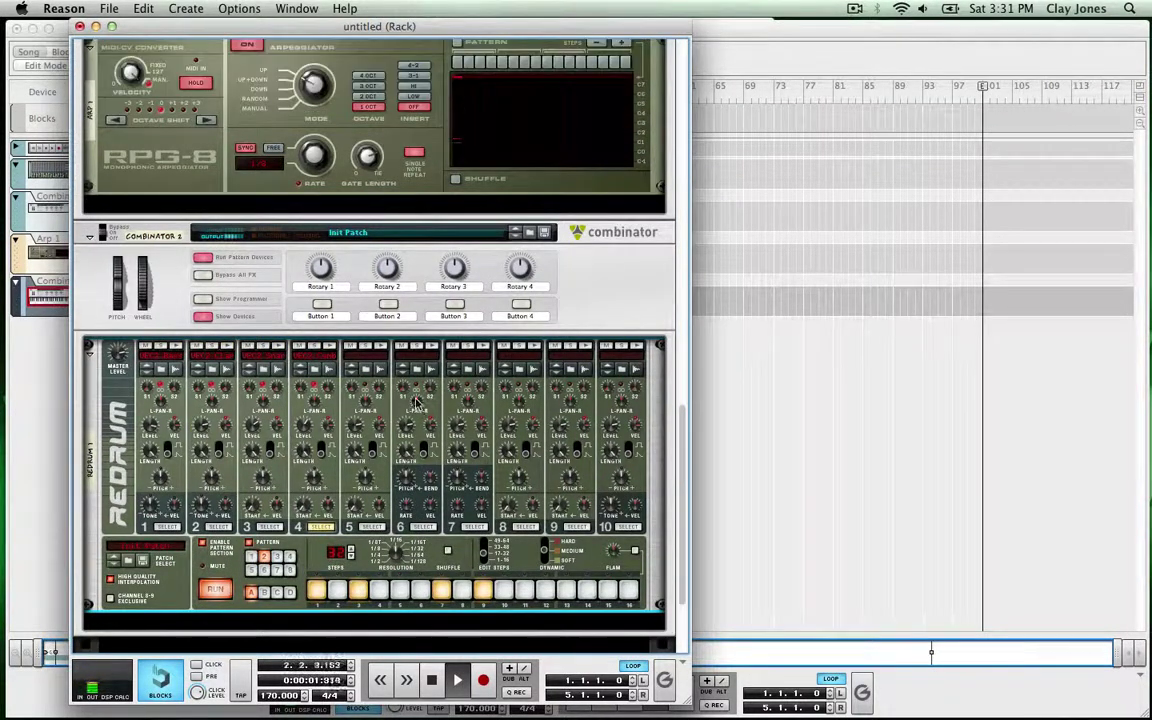
scroll(418, 408, up, 15)
scroll(405, 353, up, 4)
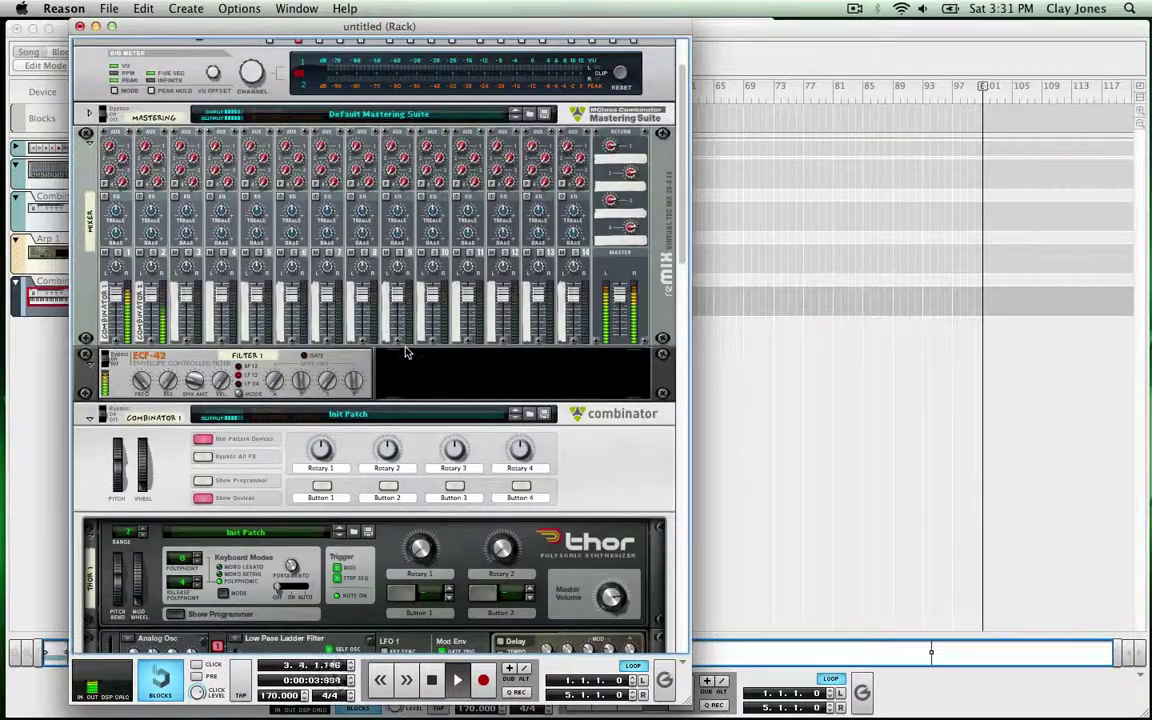
drag(140, 428, 123, 288)
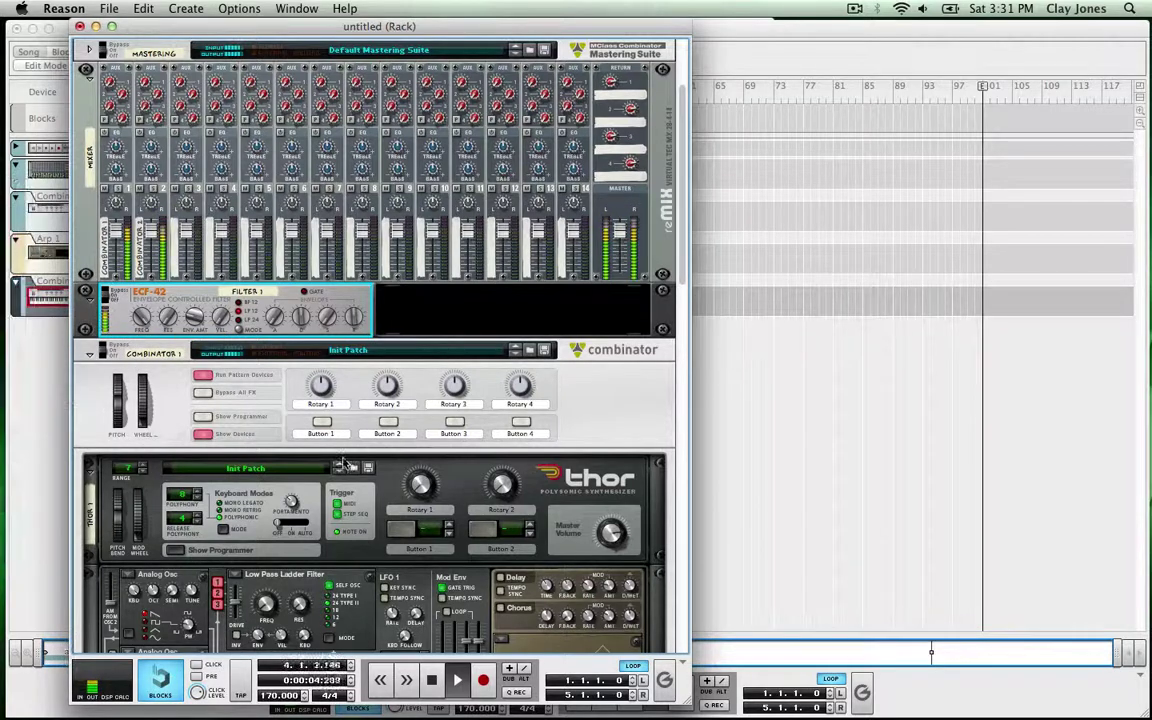
Step: Bring OSCulator forward via an 'osc' Spotlight search and place its window on the right side
key(super+space)
text(osc)
key(Return)
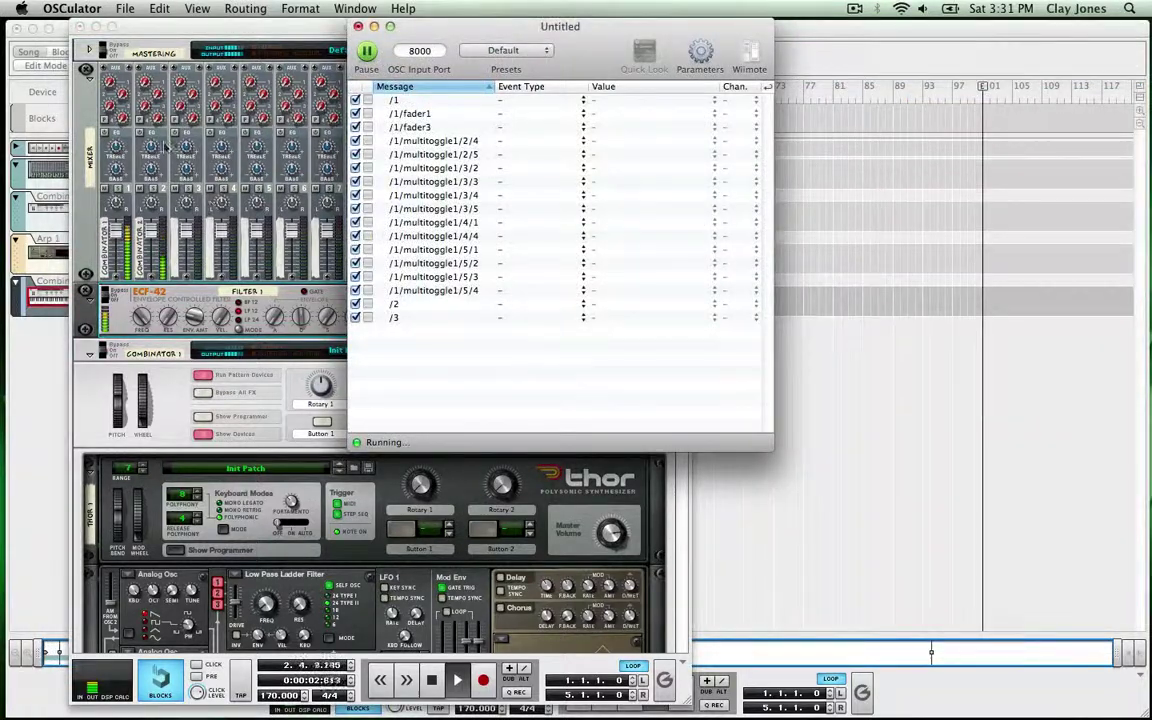
drag(647, 35, 978, 33)
drag(858, 31, 871, 29)
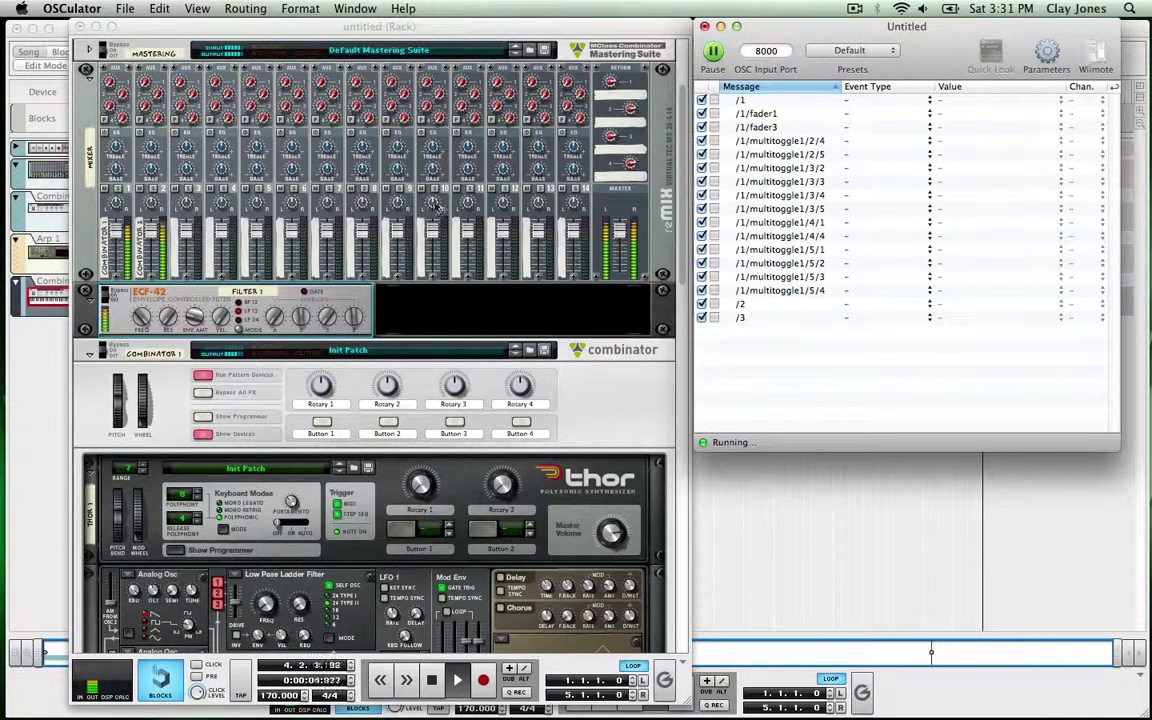
Step: Open Reason's Preferences on the Keyboards and Control Surfaces page
click(382, 283)
click(86, 8)
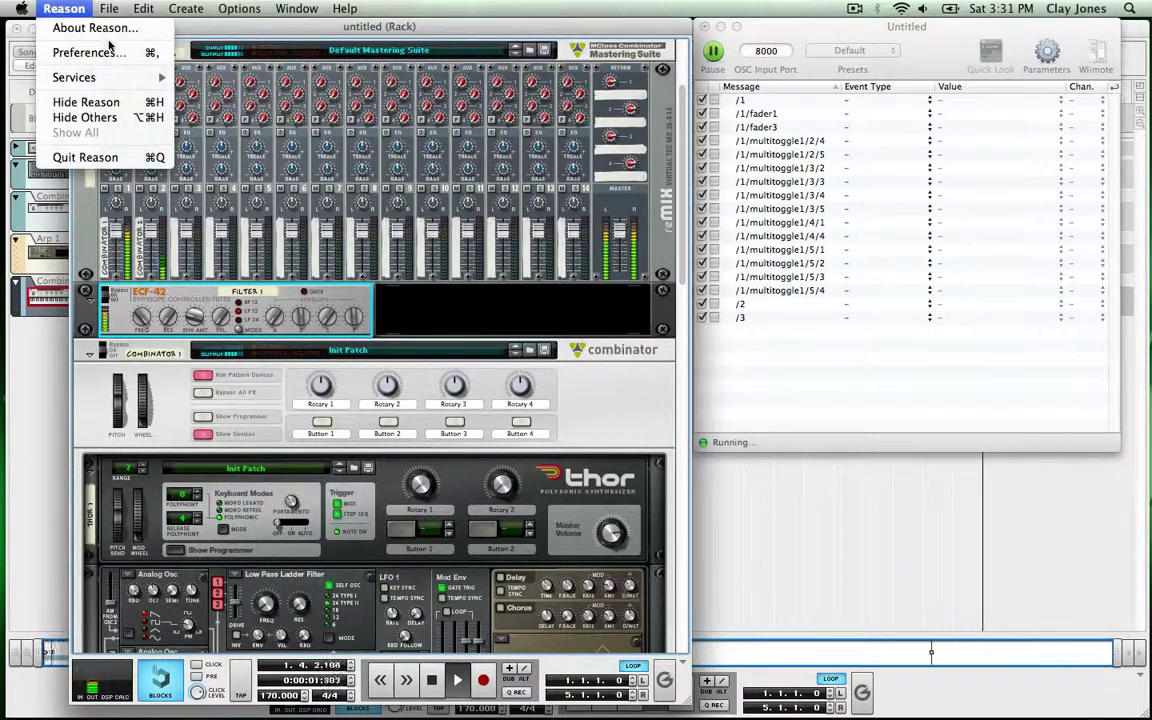
click(80, 51)
click(331, 120)
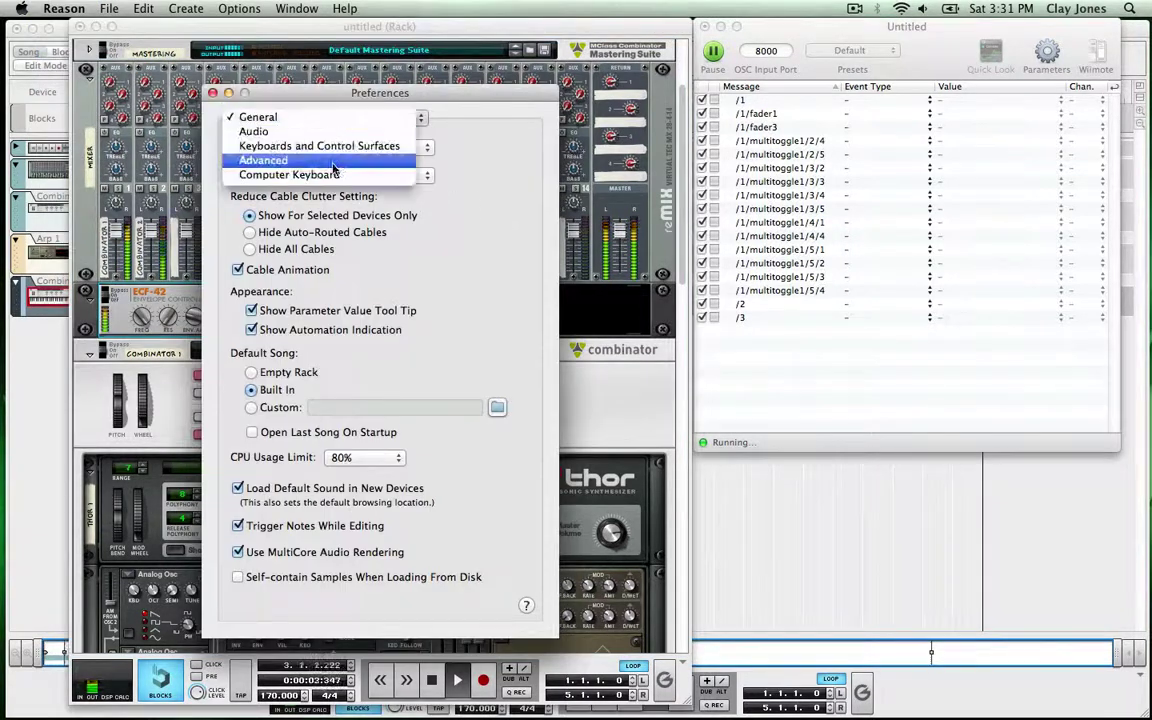
click(303, 144)
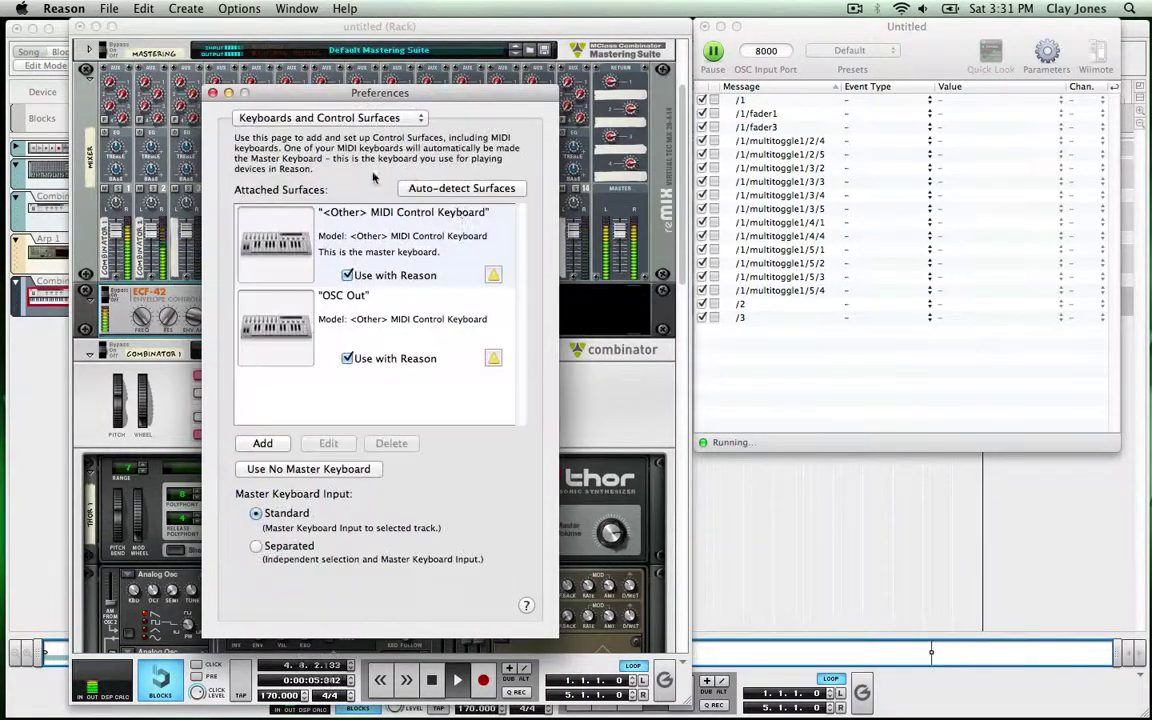
Step: Delete the existing OSC Out control surface
click(357, 296)
click(376, 442)
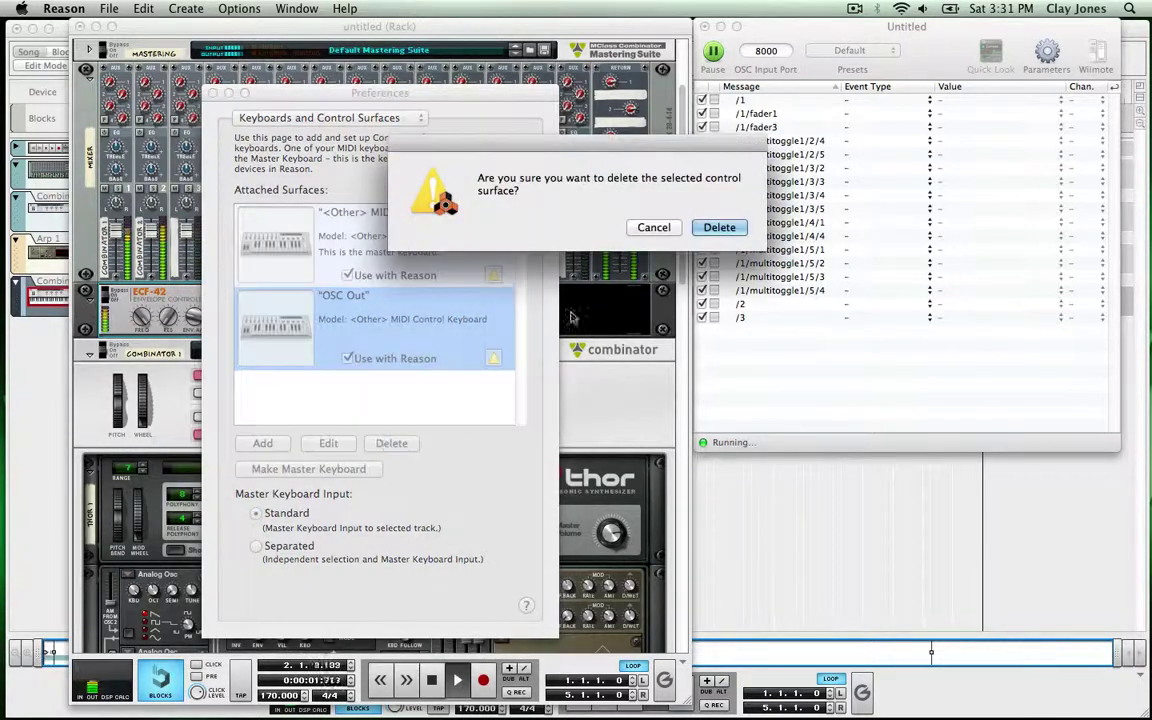
click(718, 226)
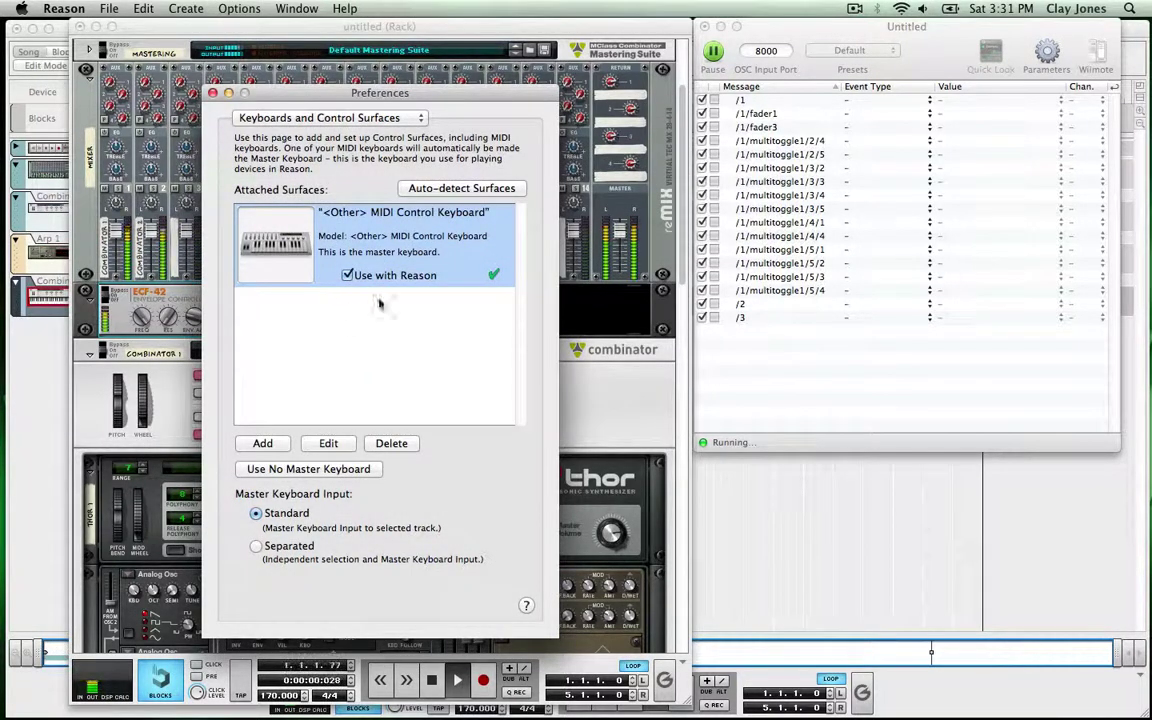
click(334, 355)
Step: Add an <Other> MIDI control surface named 'OSC Out' with OSCulator Out as its MIDI input
click(262, 443)
click(351, 114)
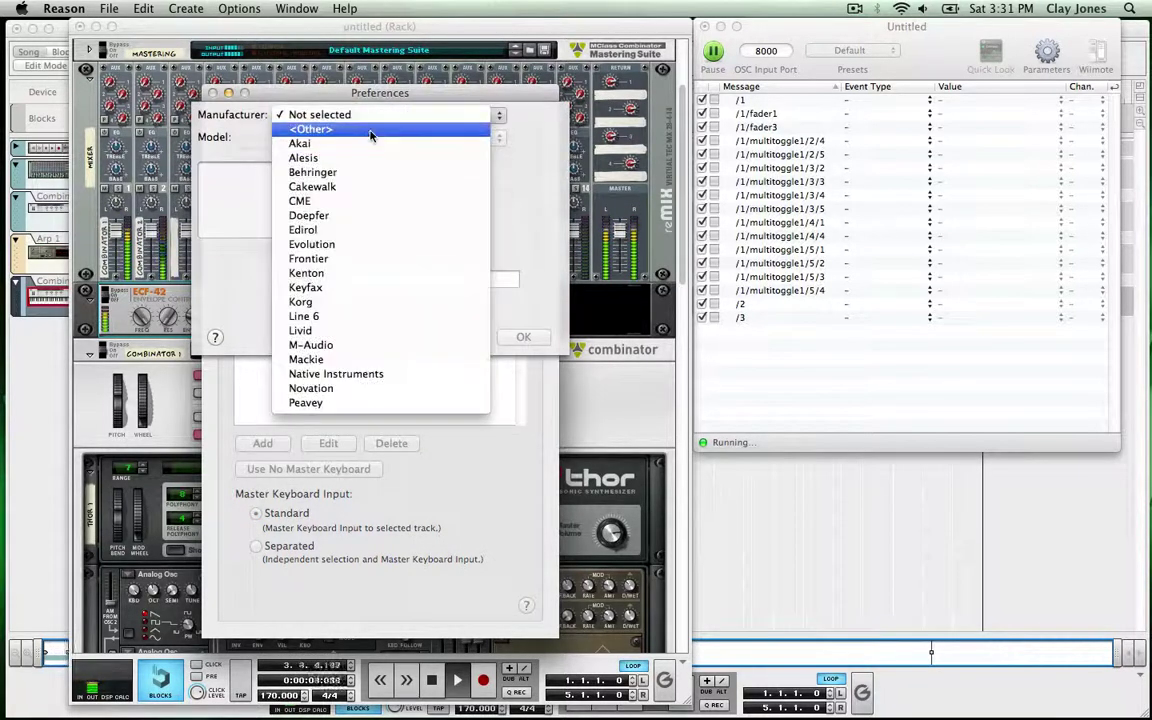
click(370, 131)
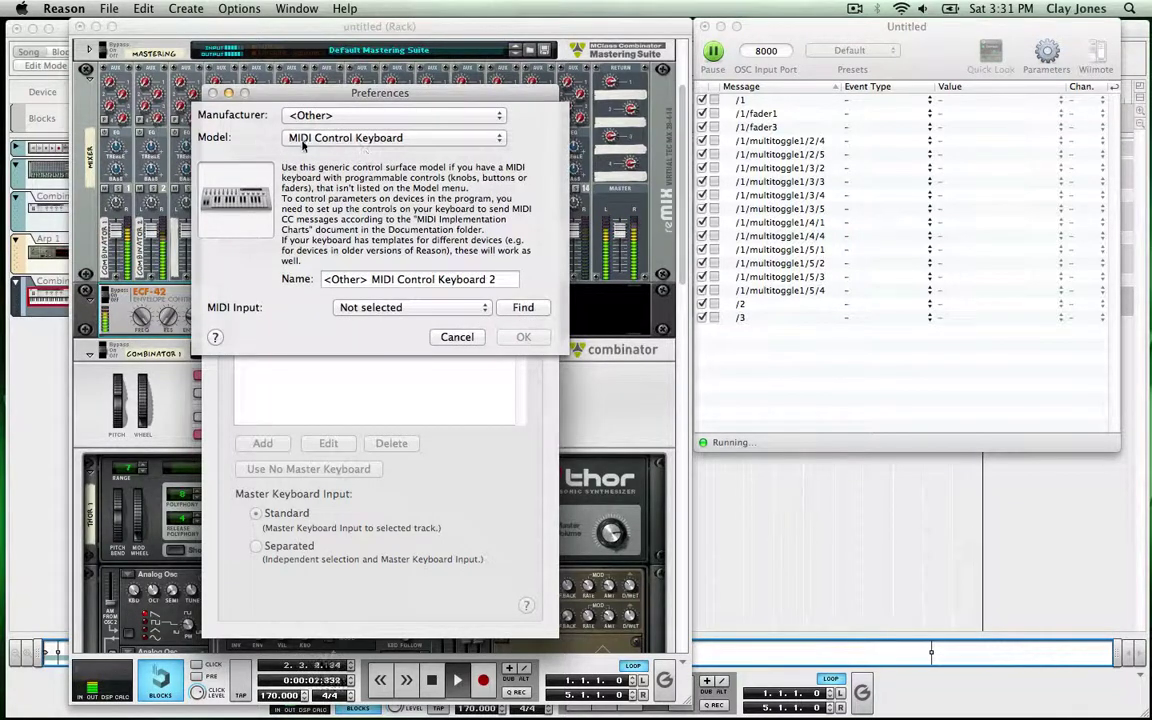
drag(505, 280, 286, 252)
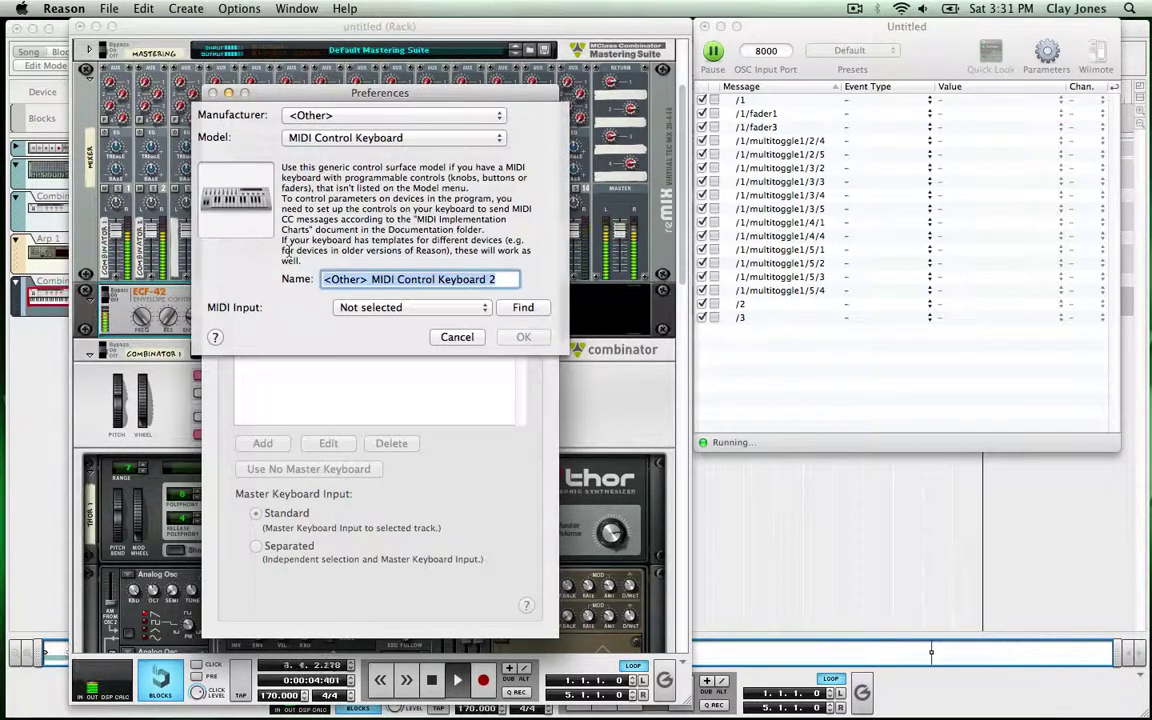
text(PSC)
key(BackSpace)
key(BackSpace)
key(BackSpace)
text(OSC Out)
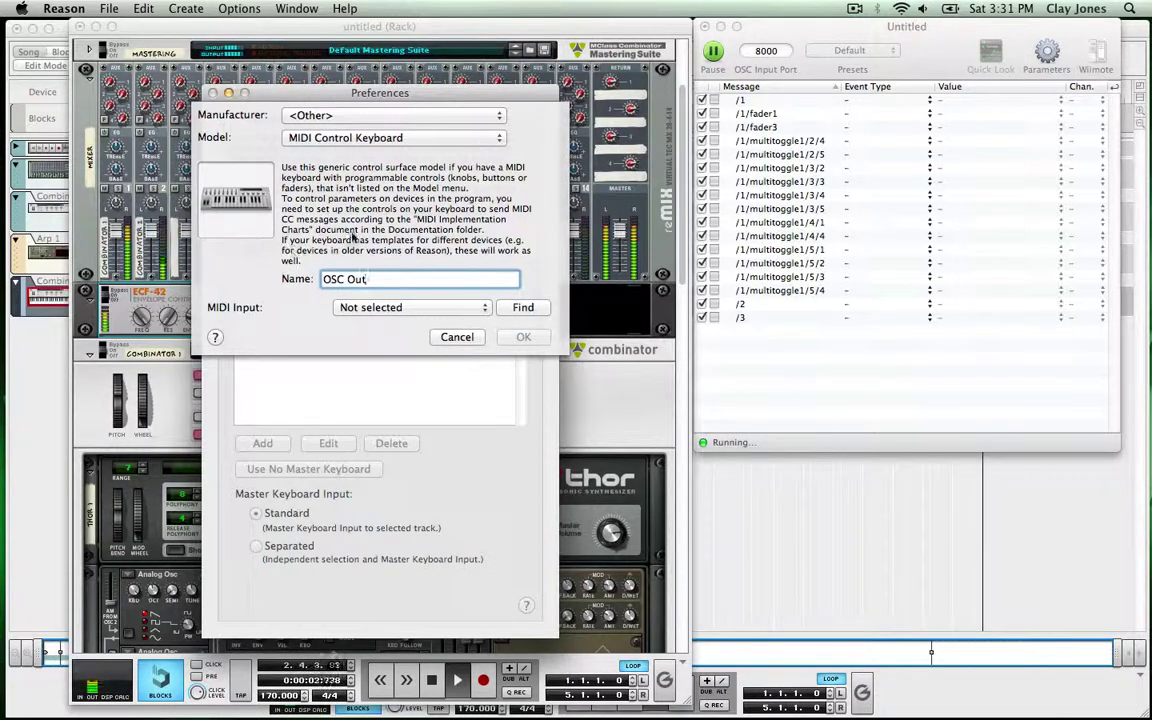
click(378, 308)
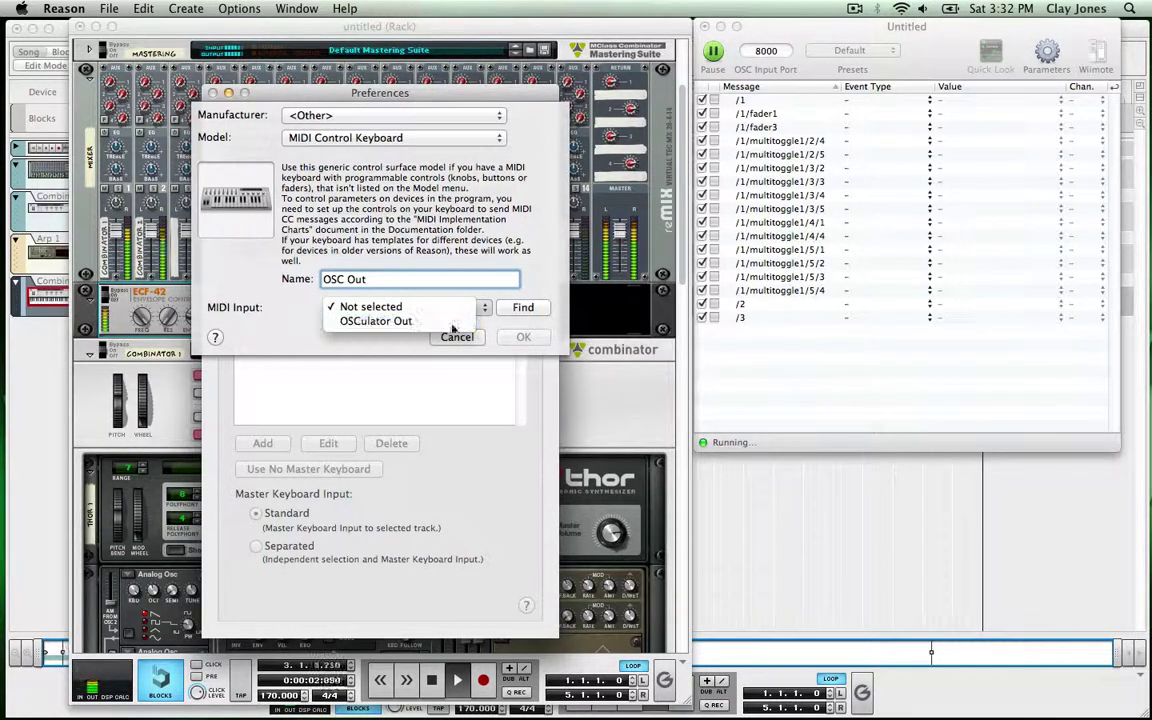
click(385, 321)
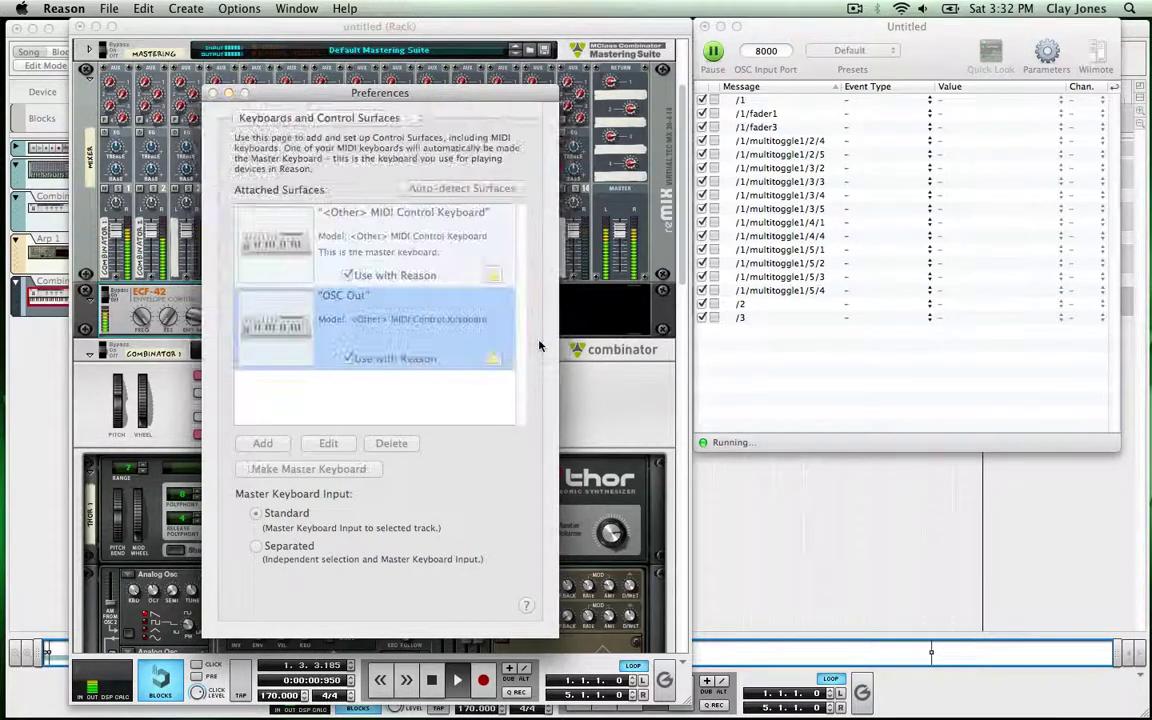
Step: Close Preferences and scroll the Reason rack to the ECF-42 filter
click(365, 325)
click(215, 92)
scroll(273, 245, down, 2)
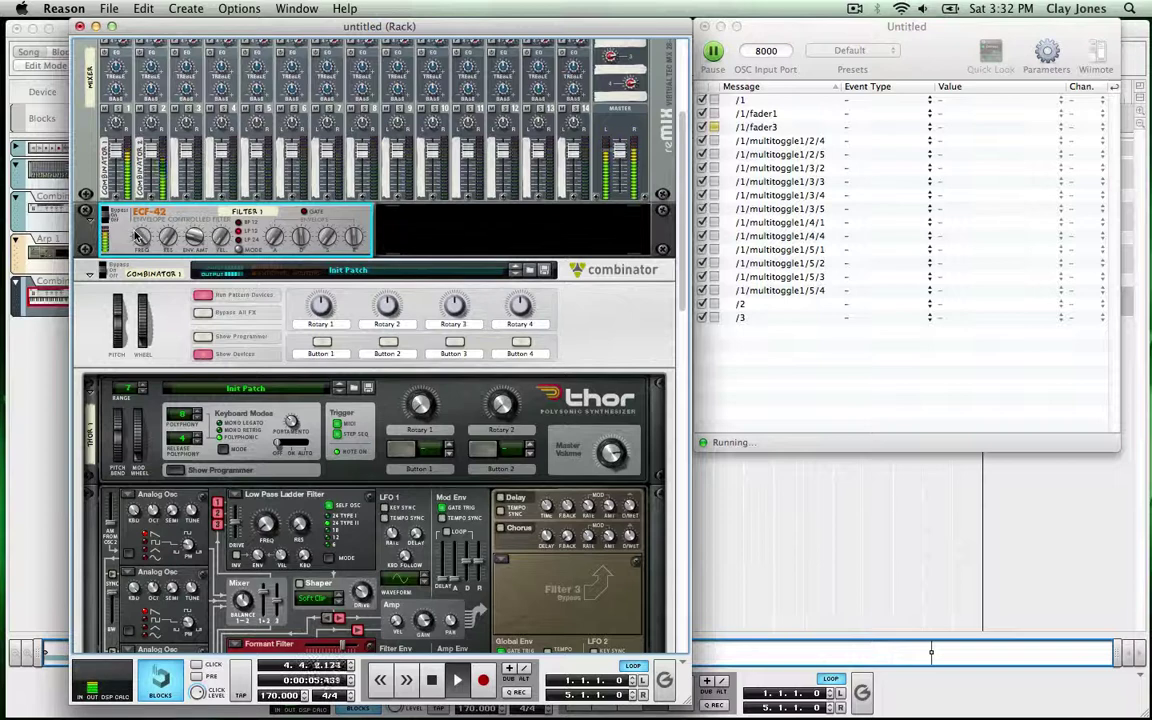
mouse_move(138, 234)
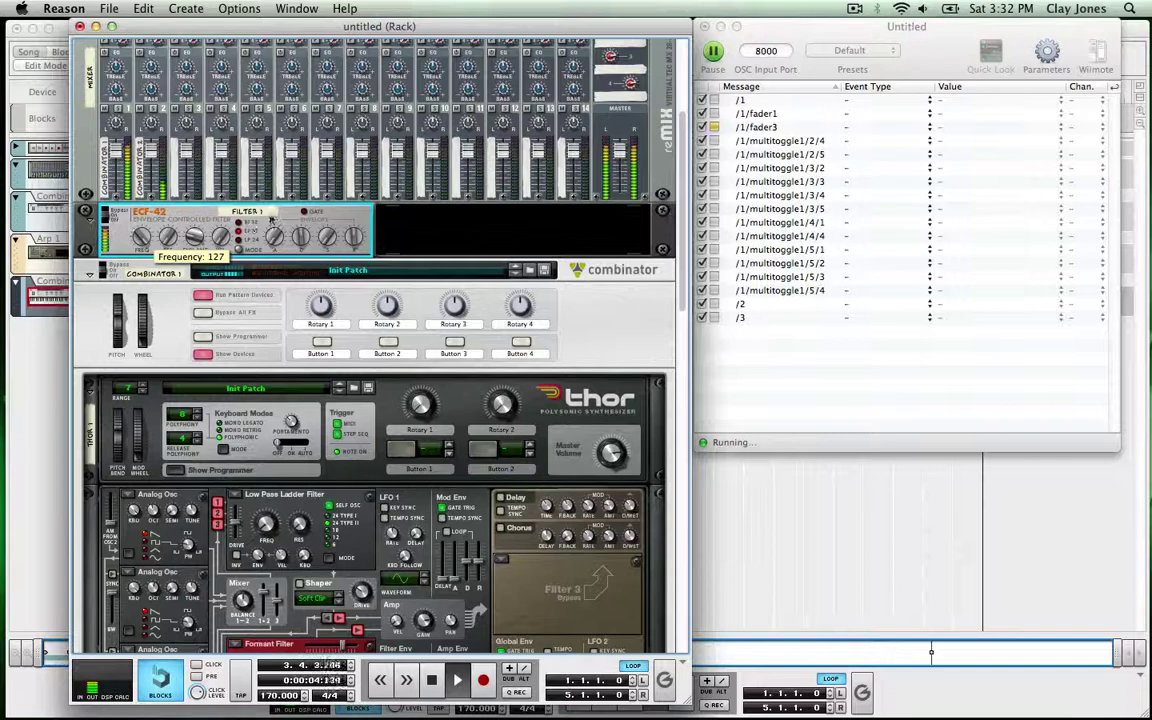
Step: Set OSCulator's /1/fader3 to send MIDI CC number 0
click(760, 127)
click(881, 126)
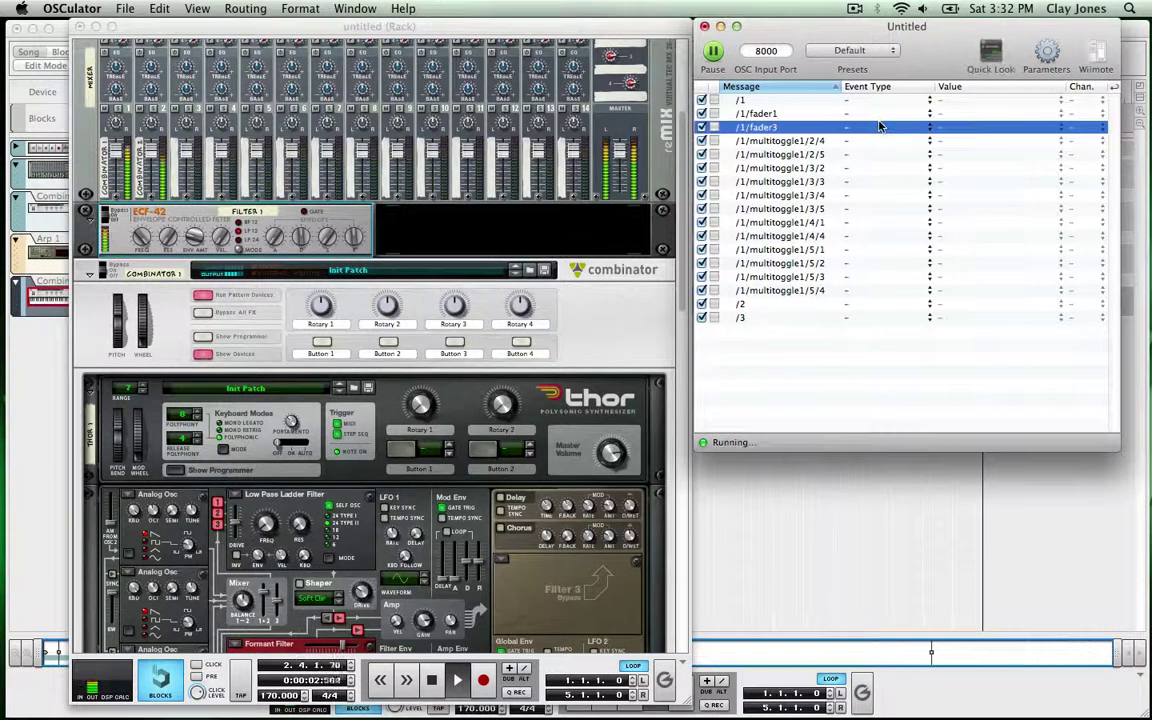
click(924, 131)
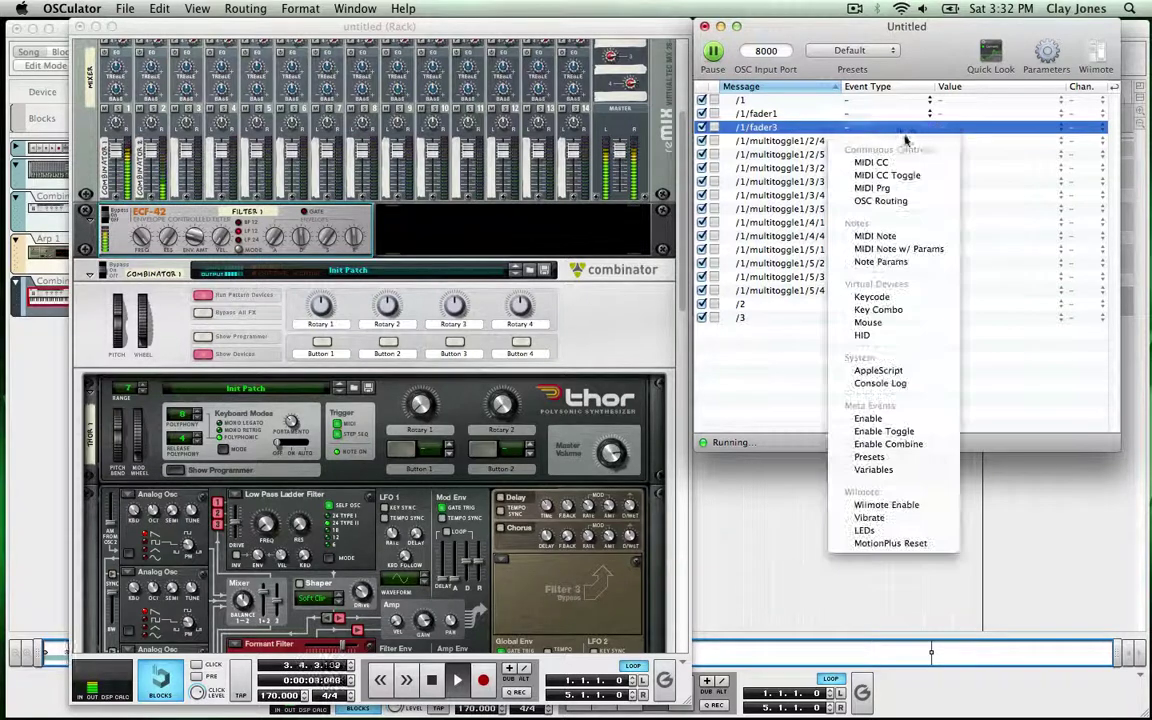
click(872, 159)
click(886, 129)
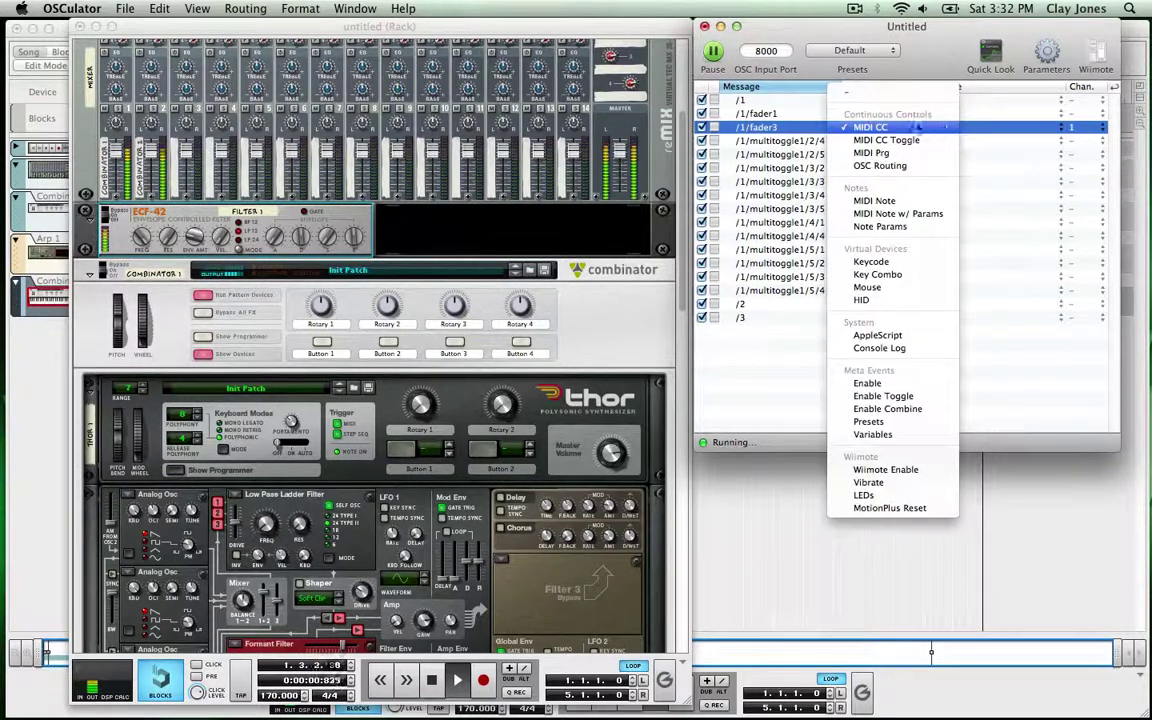
click(862, 127)
click(973, 131)
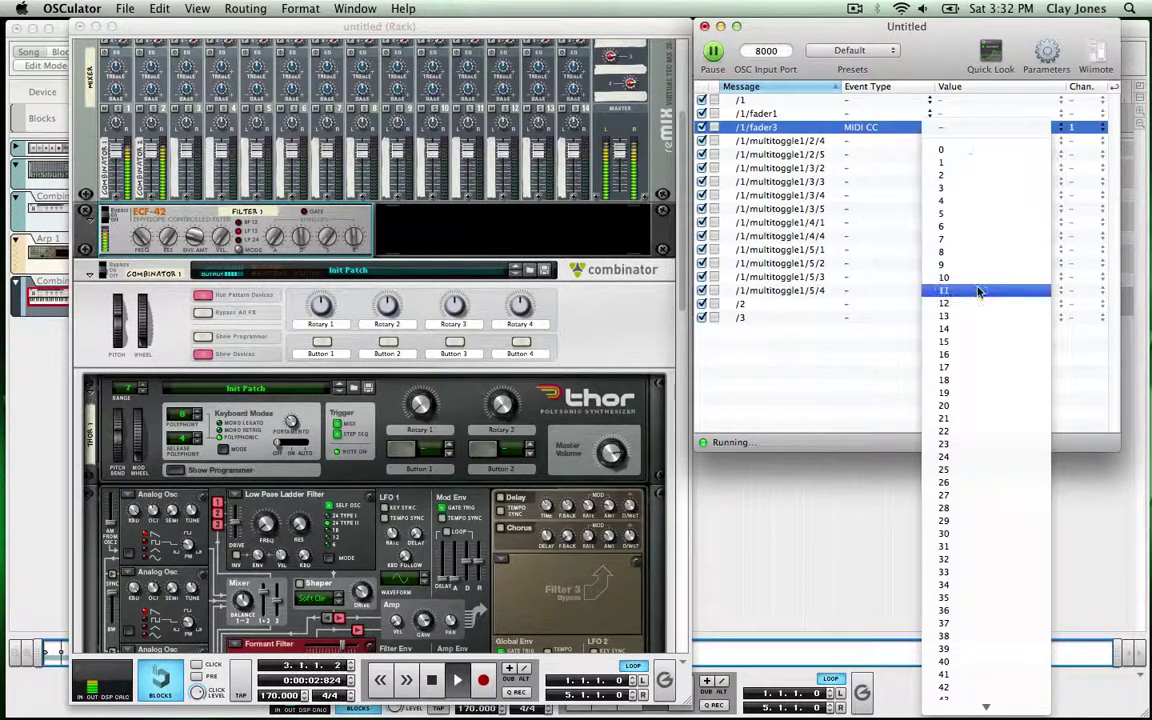
click(956, 152)
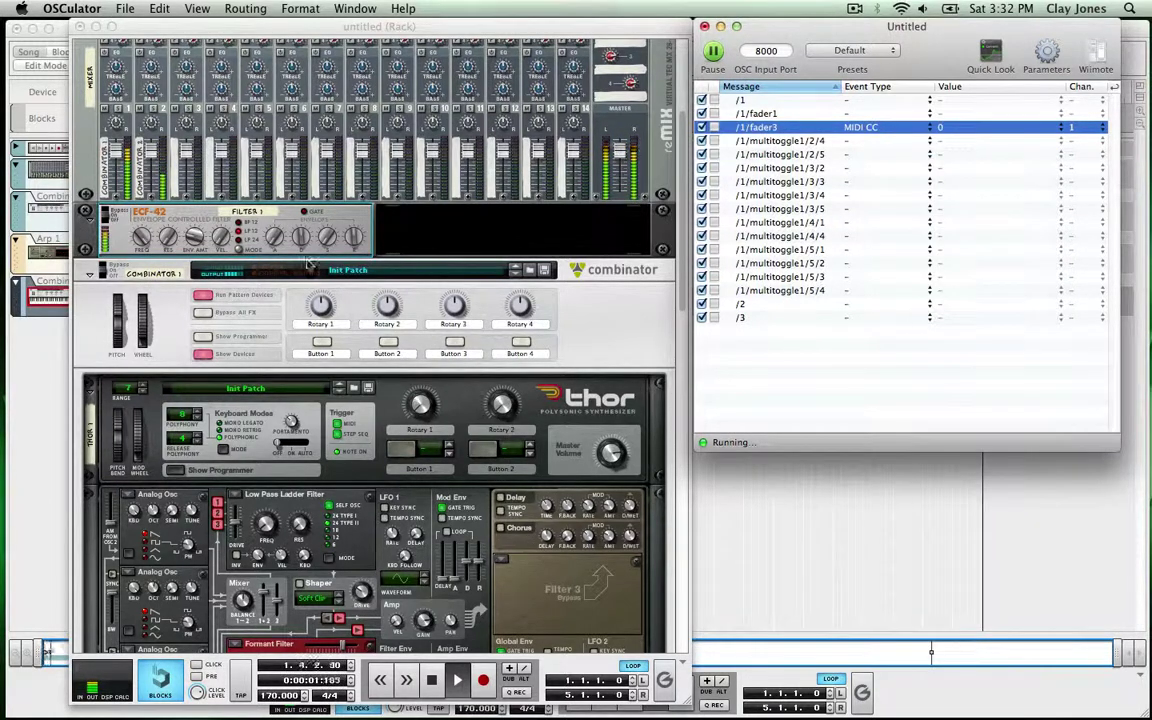
click(146, 240)
Step: Override-map the ECF-42 Filter 1 Frequency to CC 00 on the OSC Out surface
right_click(148, 240)
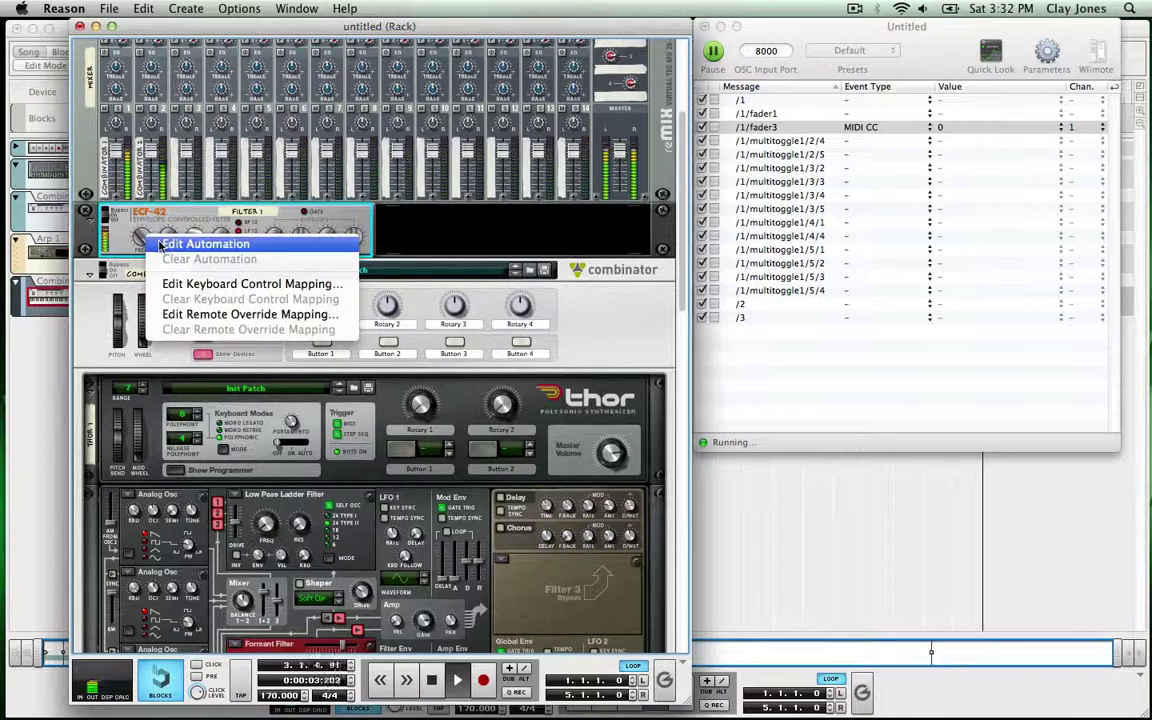
click(235, 316)
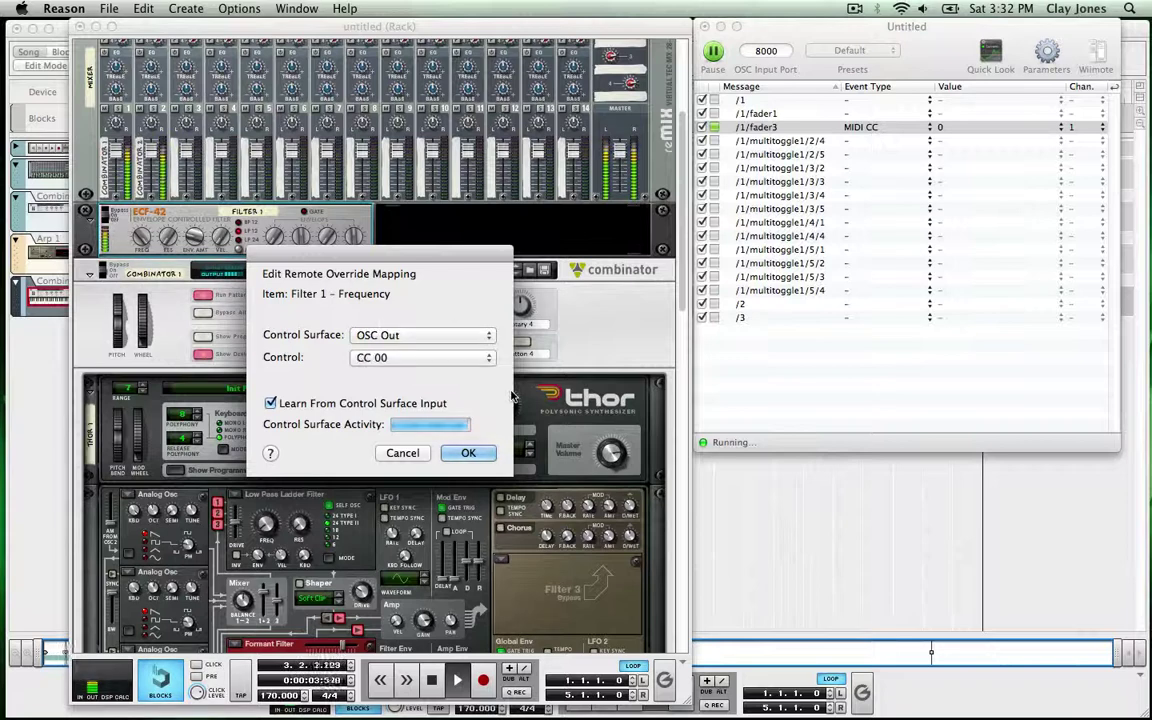
click(425, 336)
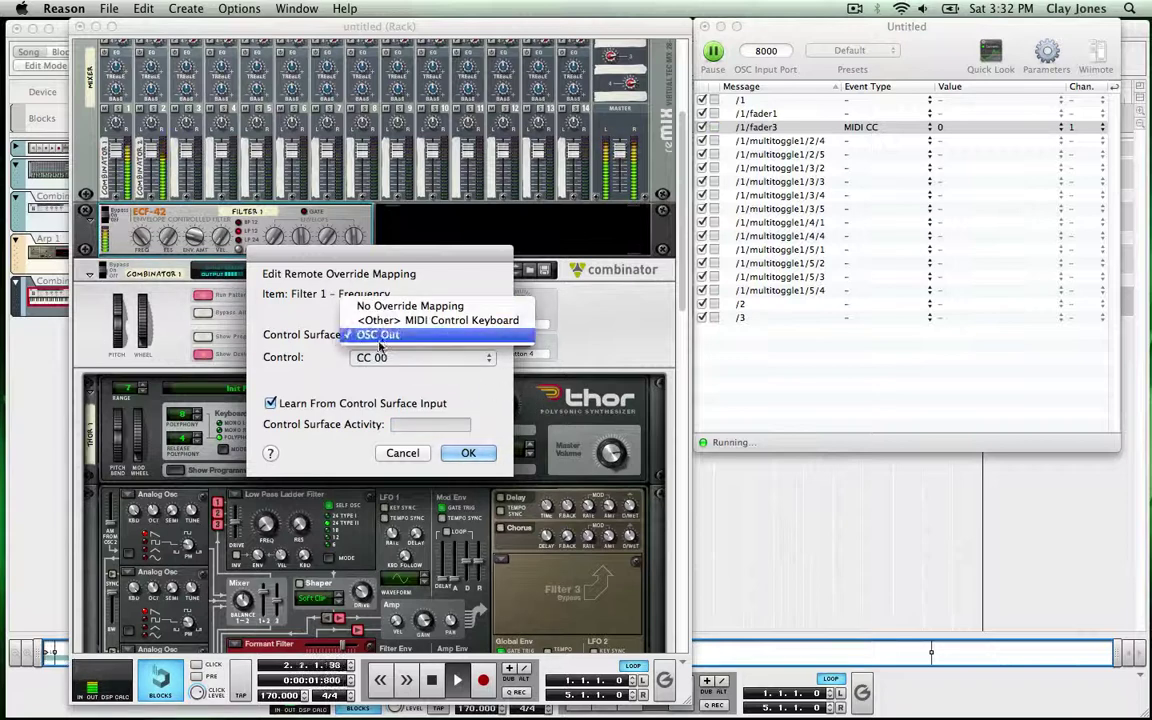
click(380, 334)
click(392, 357)
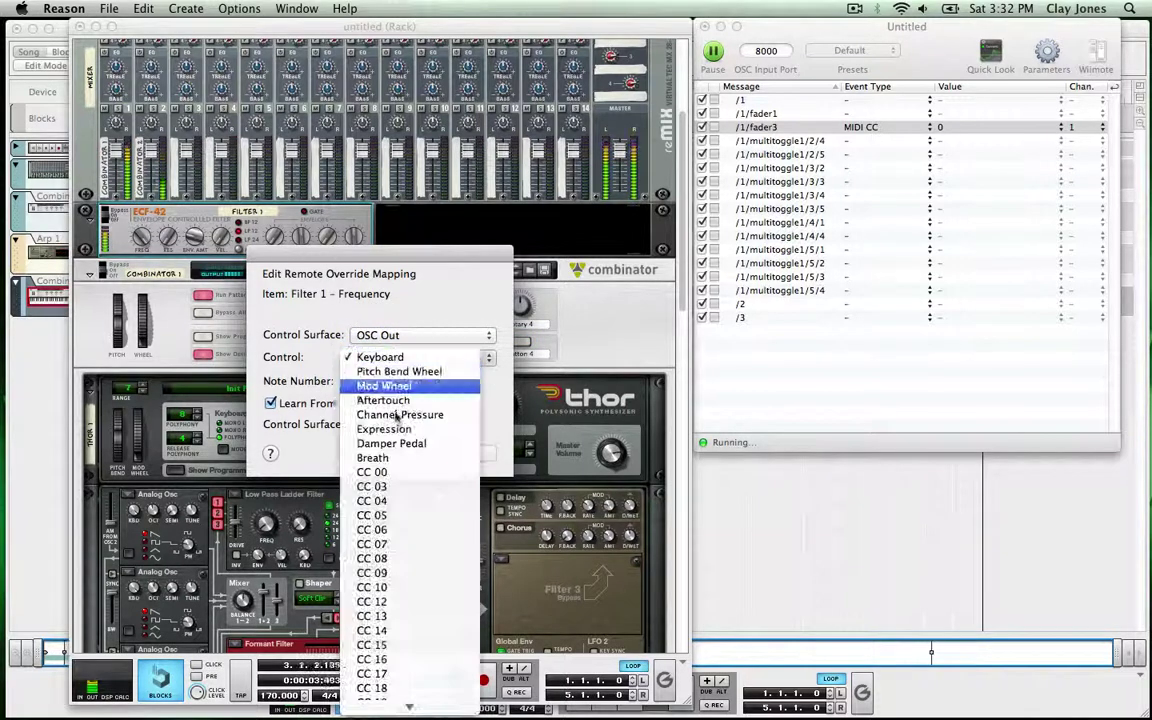
click(429, 473)
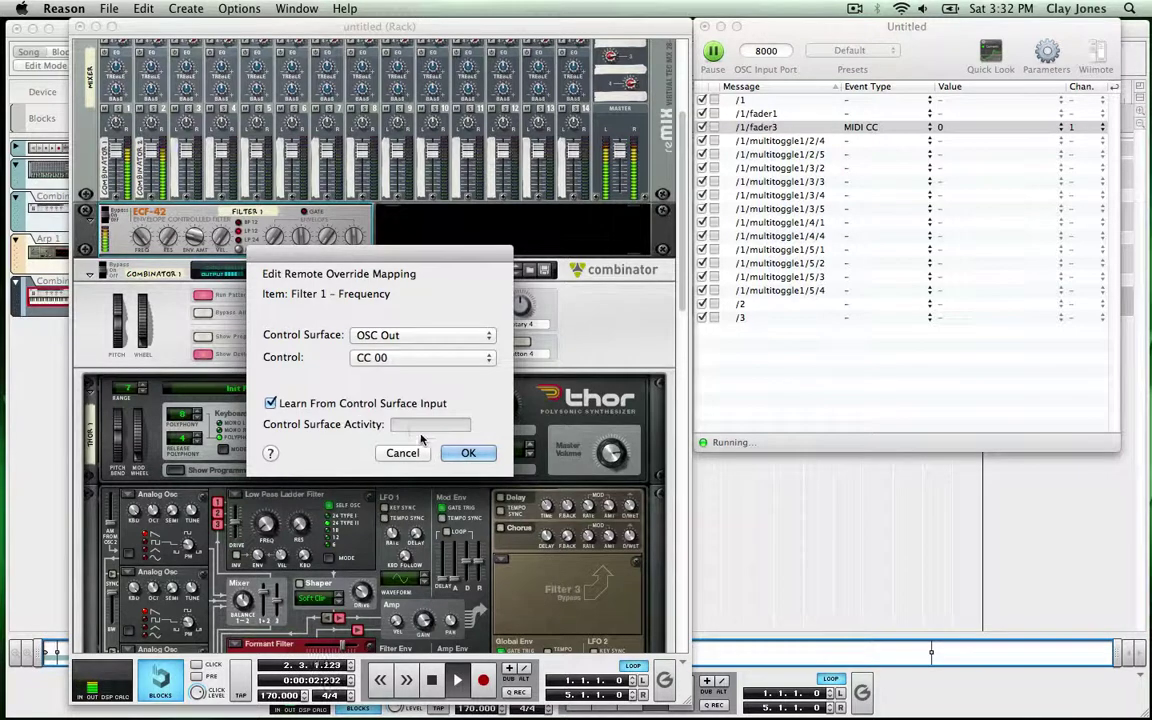
click(465, 454)
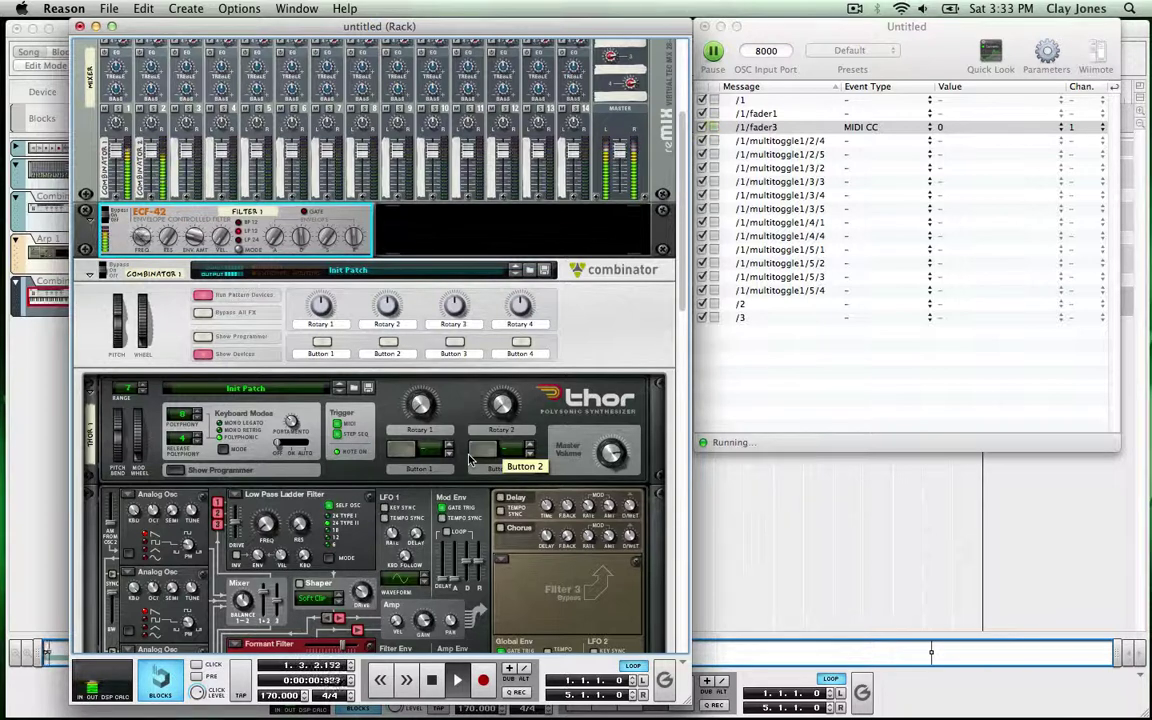
Step: Set OSCulator's /1/push2 to send a MIDI CC Toggle on controller 3
scroll(443, 449, down, 10)
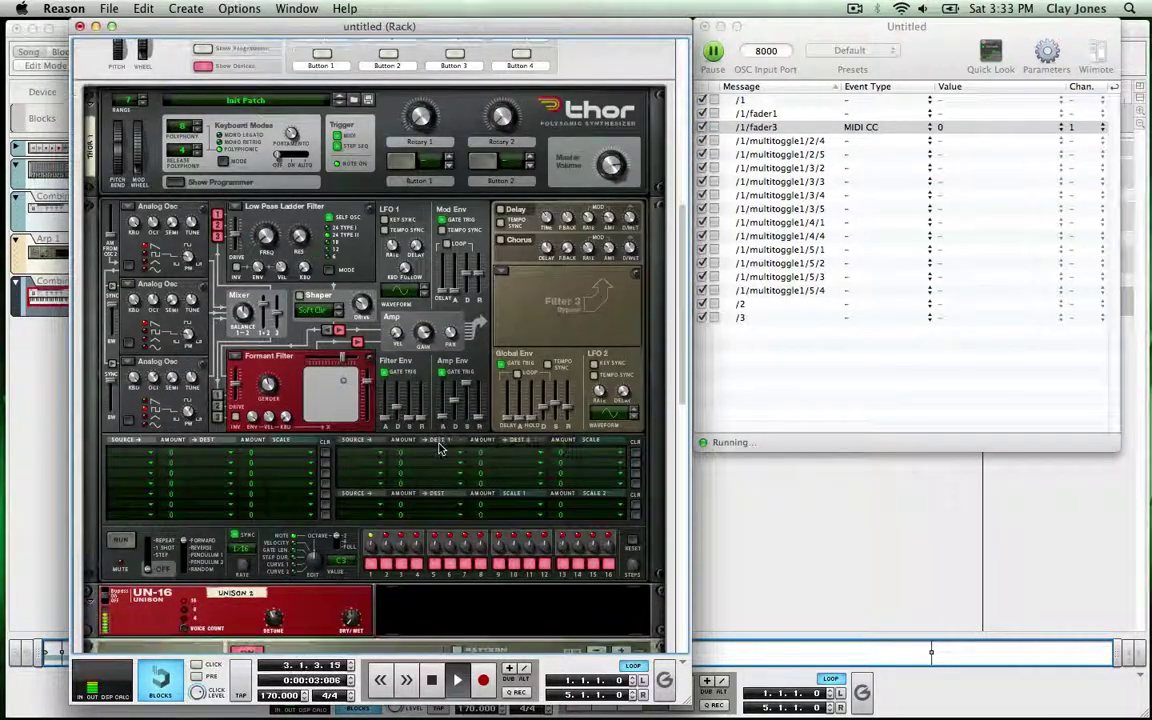
scroll(362, 287, down, 2)
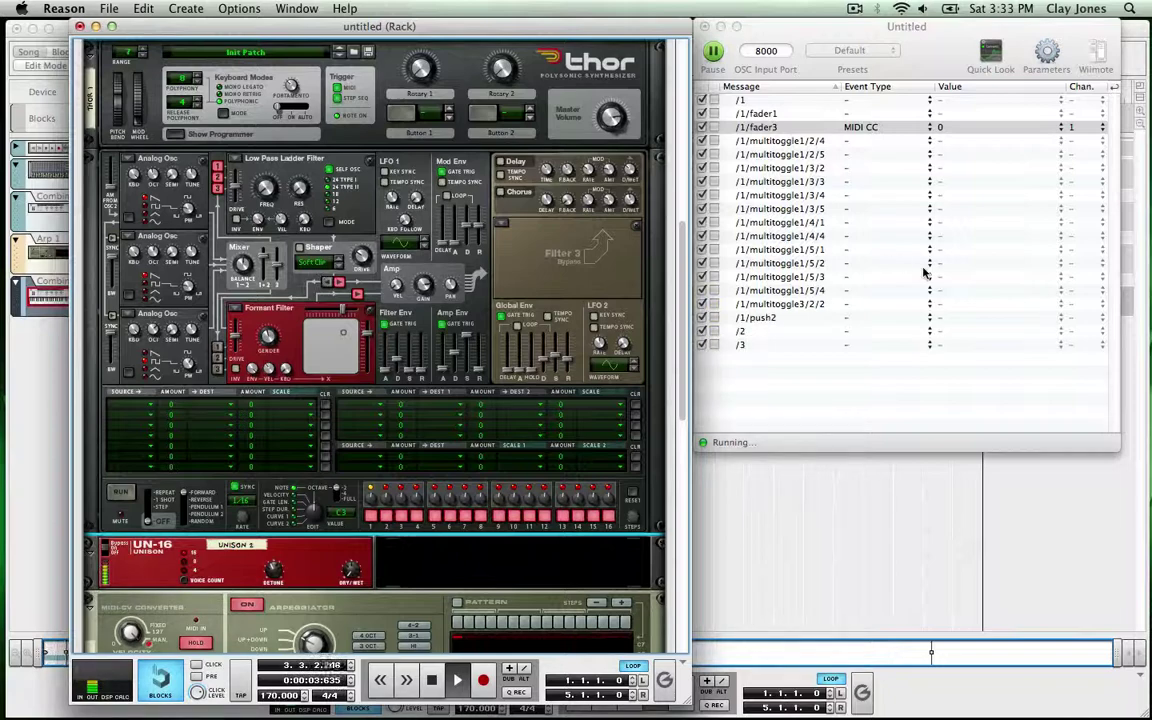
click(856, 320)
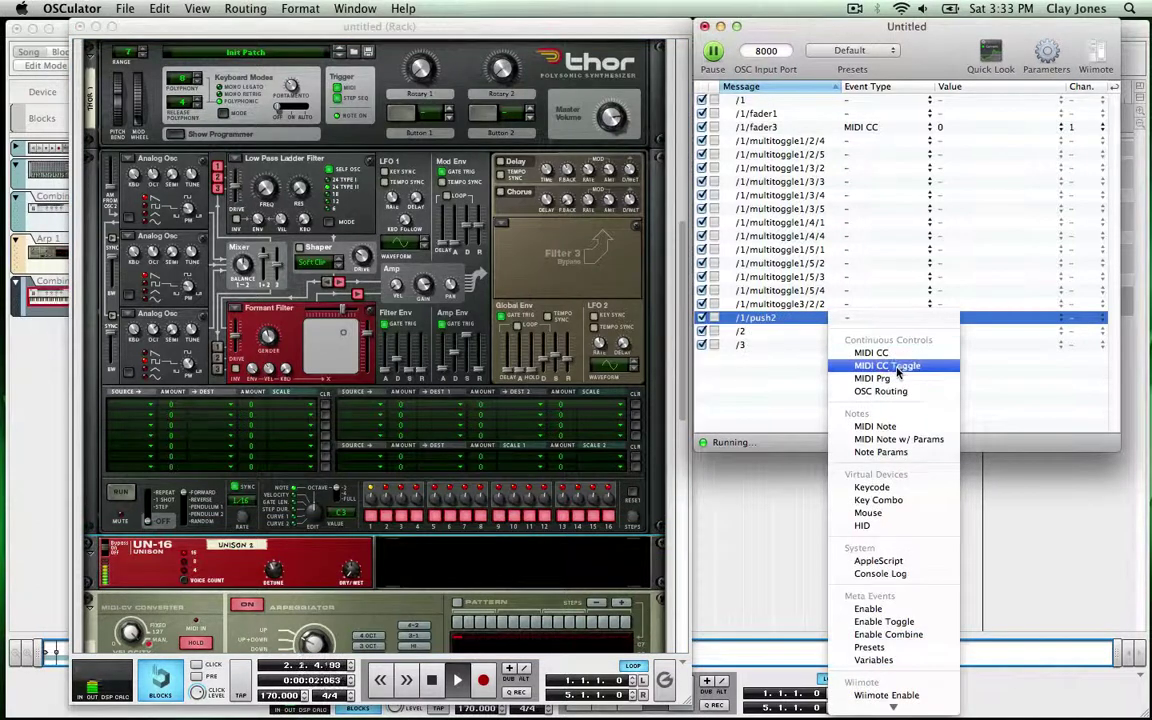
click(887, 365)
click(953, 319)
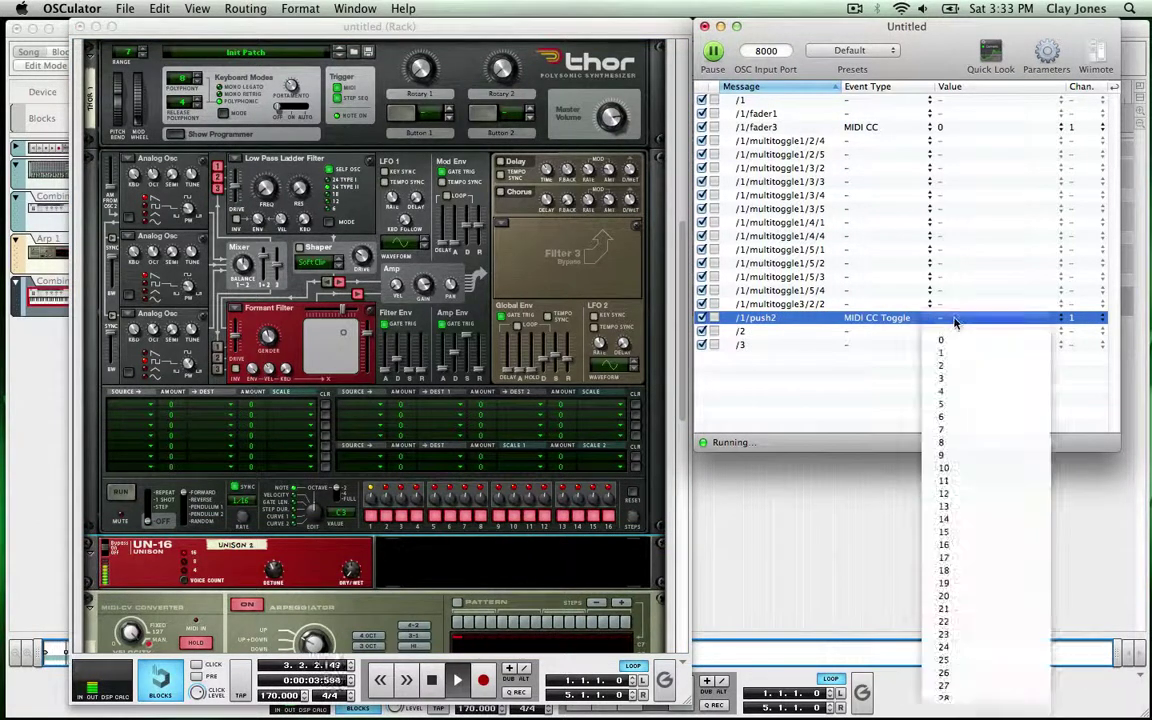
click(950, 381)
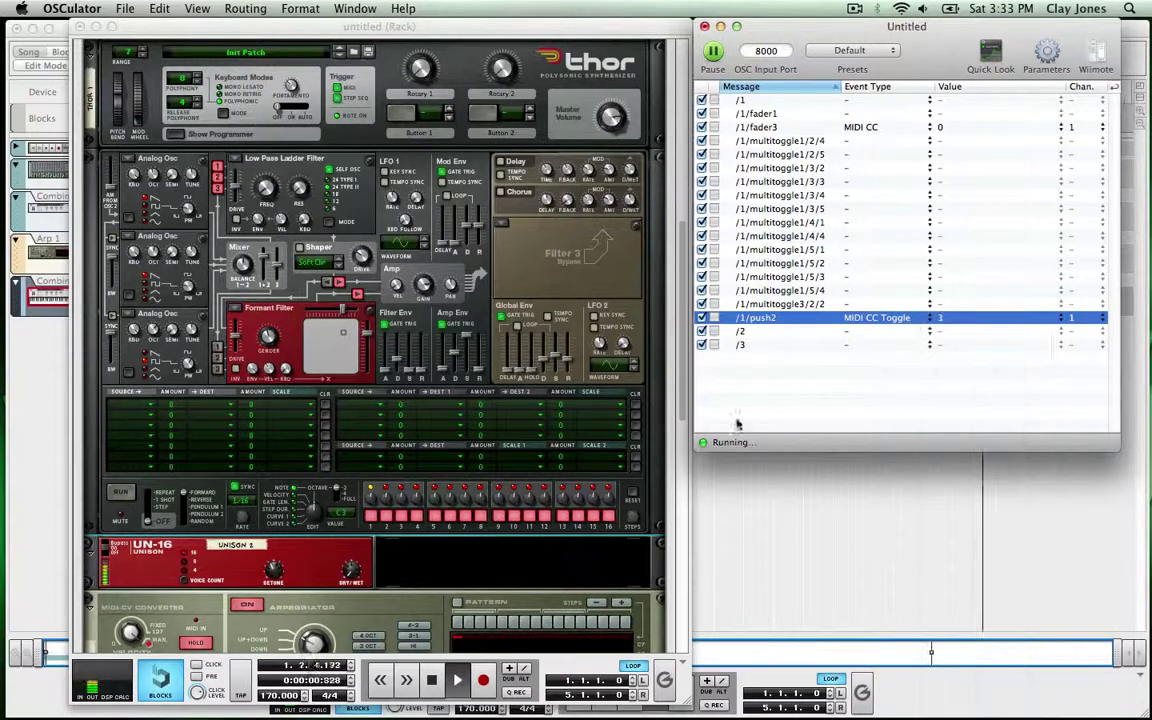
click(343, 318)
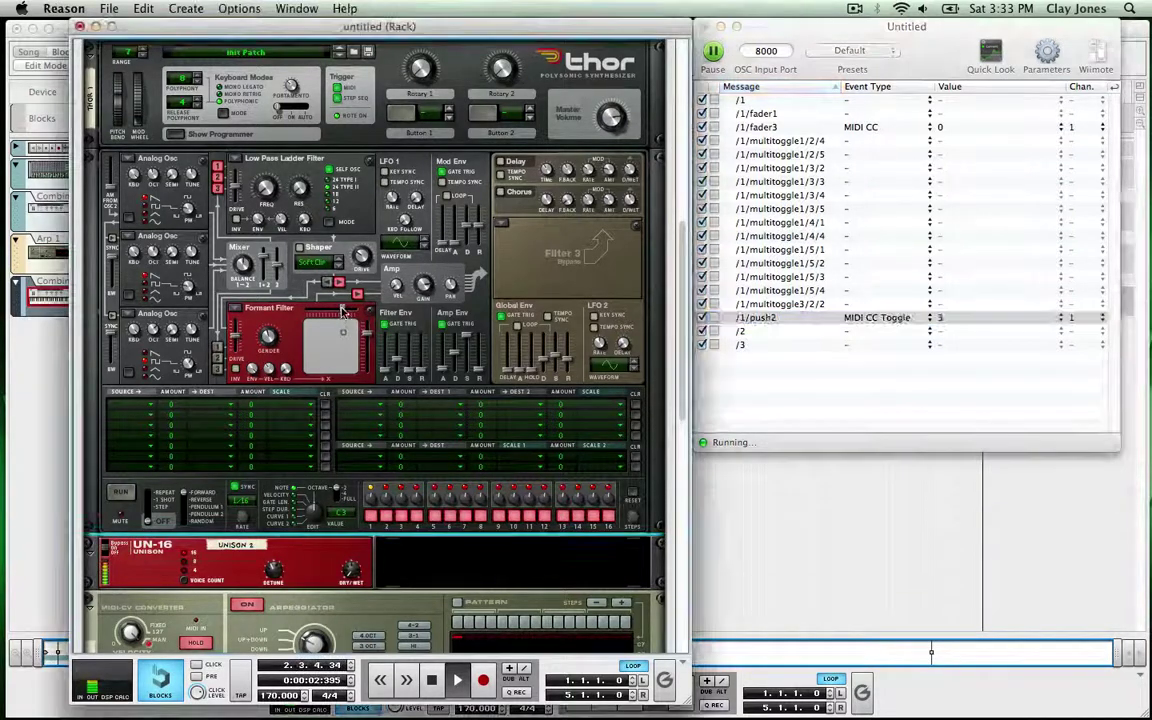
Step: Override-map Thor's Filter 2 Freq to CC 03 on the OSC Out surface
right_click(342, 302)
click(367, 390)
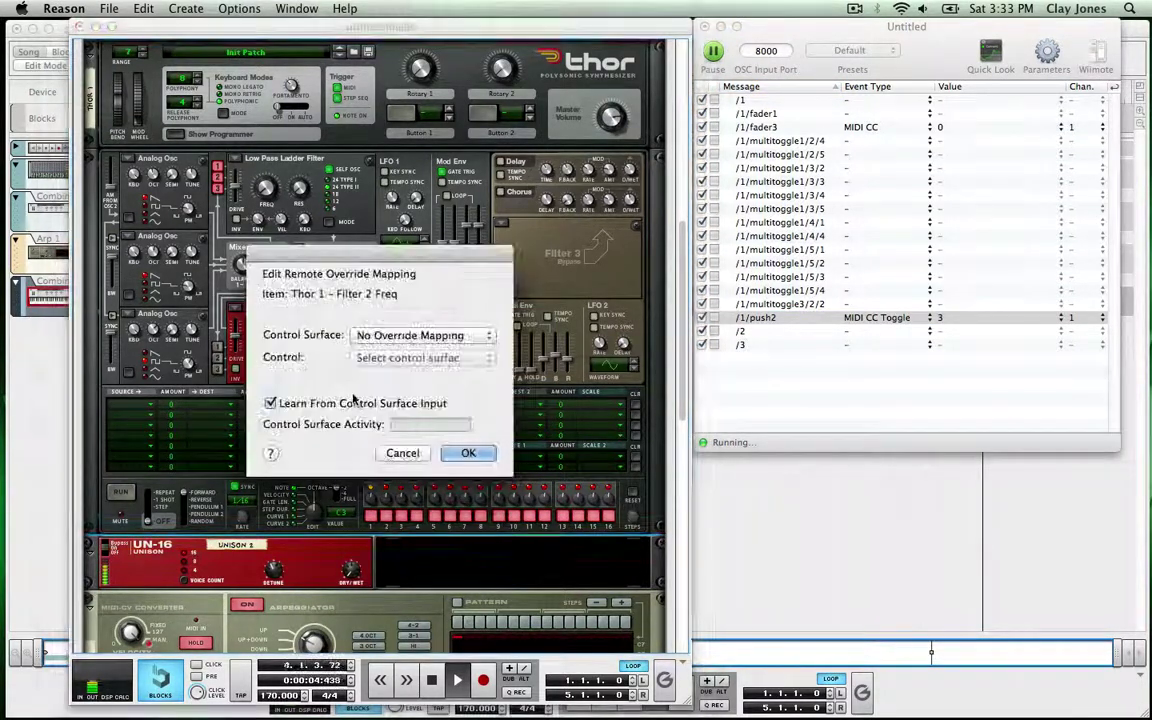
click(370, 335)
click(370, 366)
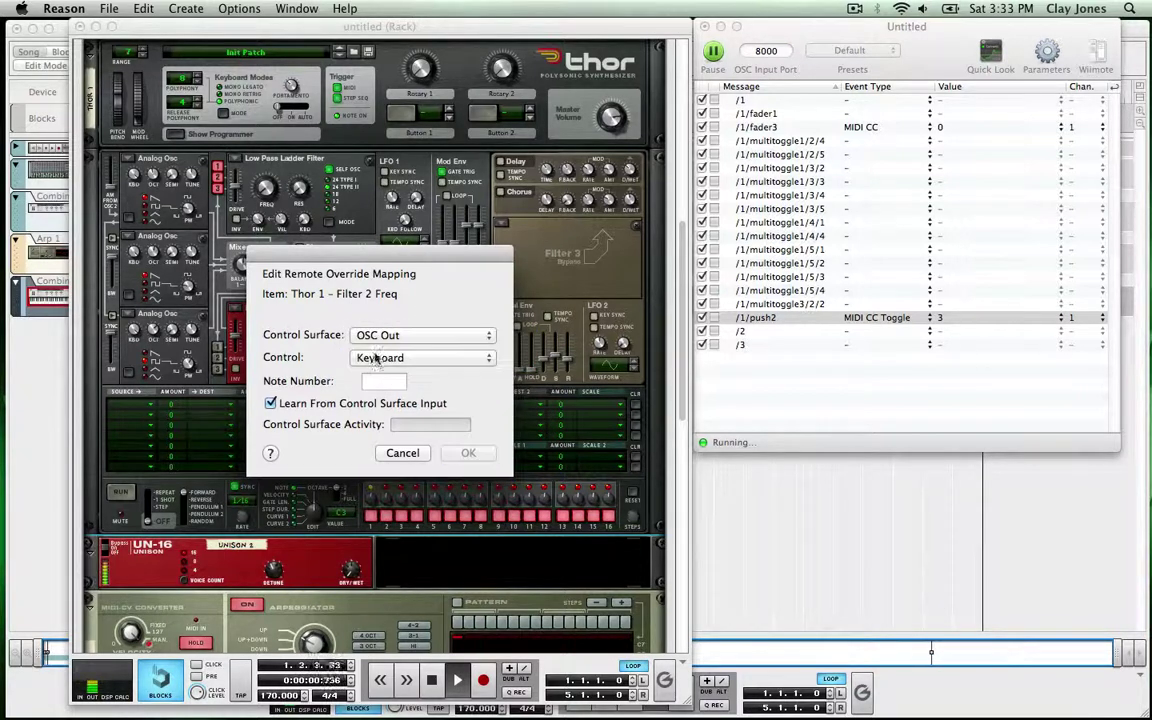
click(370, 358)
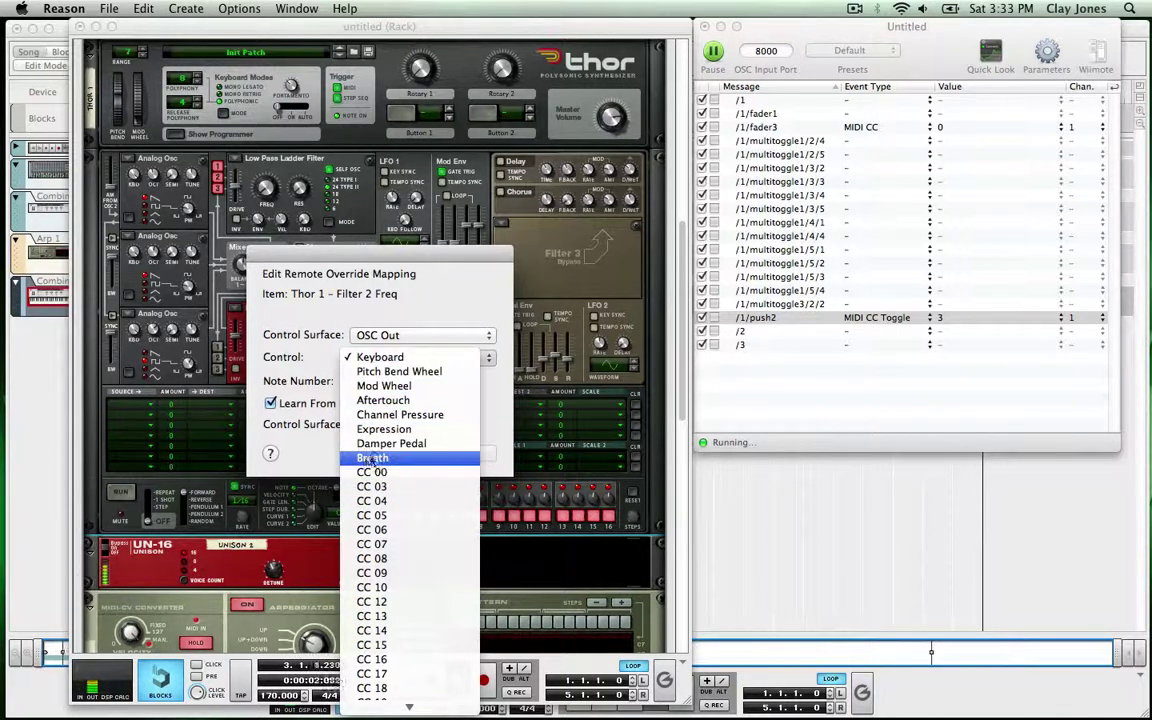
click(390, 357)
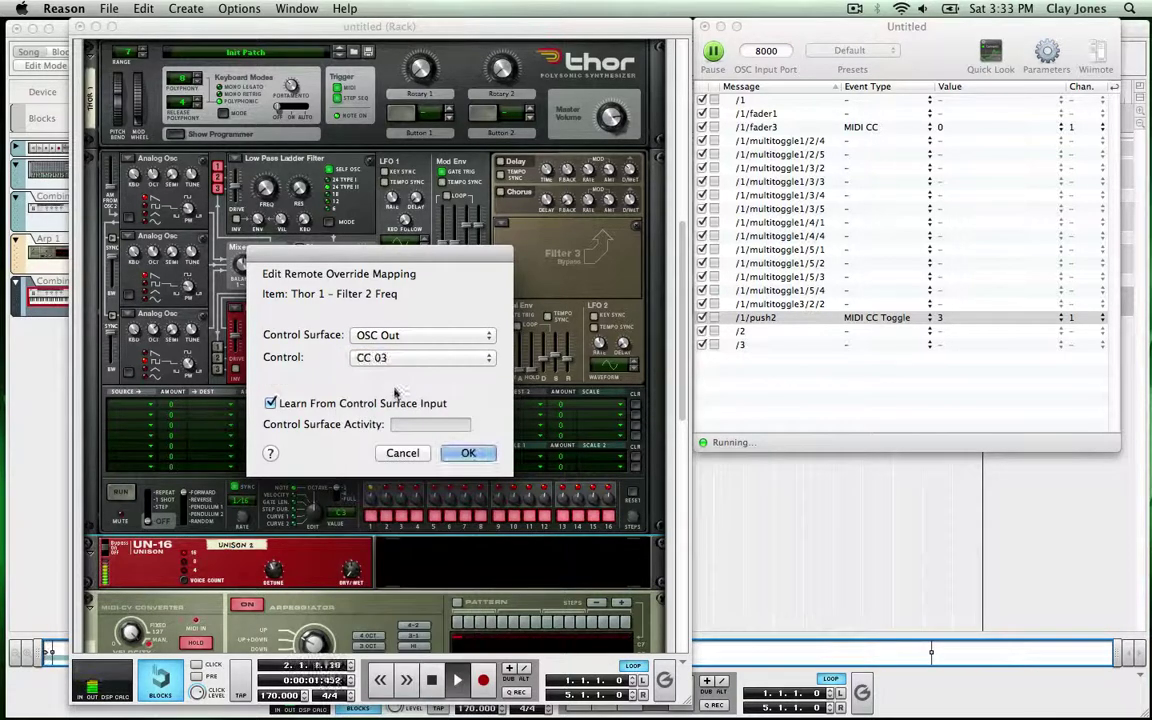
click(467, 453)
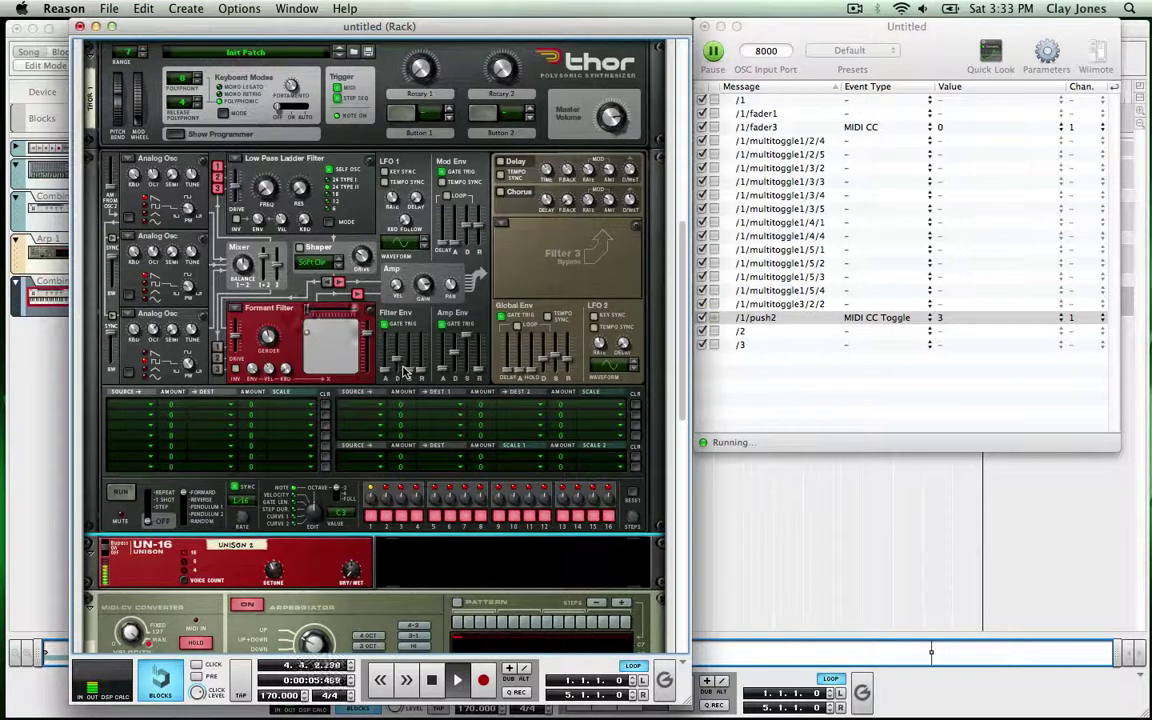
Step: Remove the Filter 2 Freq mapping and map Shaper Output Dest to OSC Out CC 03 instead
right_click(336, 303)
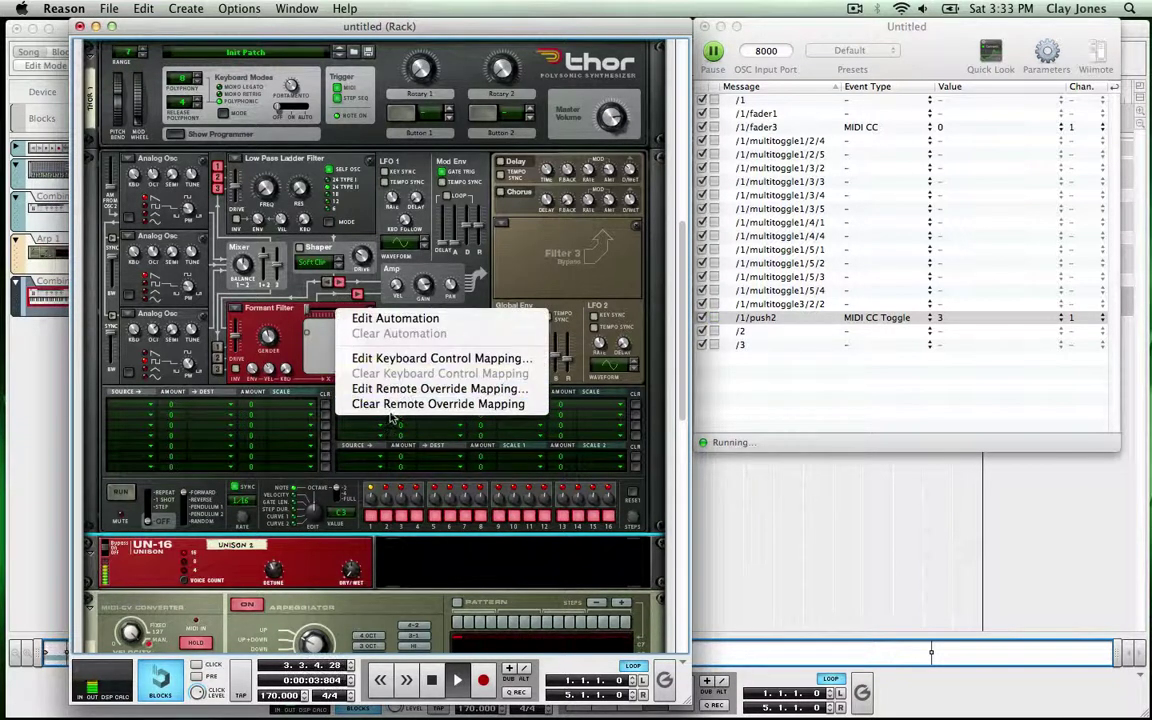
click(420, 399)
right_click(330, 284)
click(400, 357)
click(438, 334)
click(395, 363)
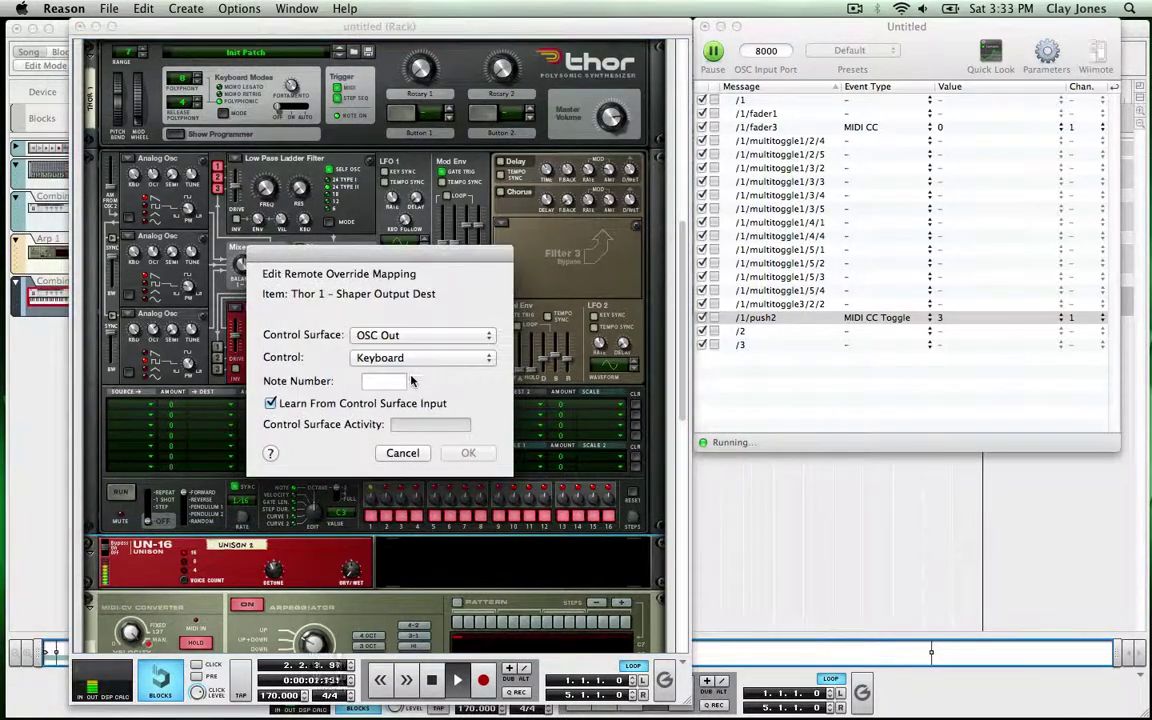
click(410, 357)
click(400, 487)
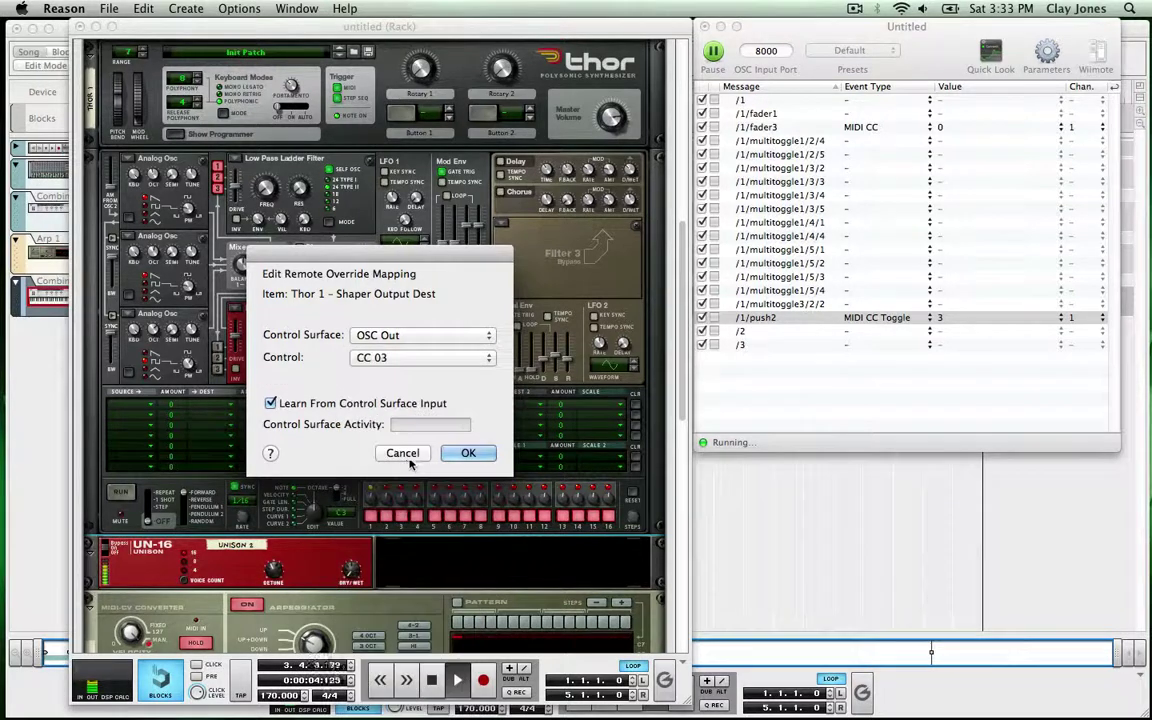
click(460, 455)
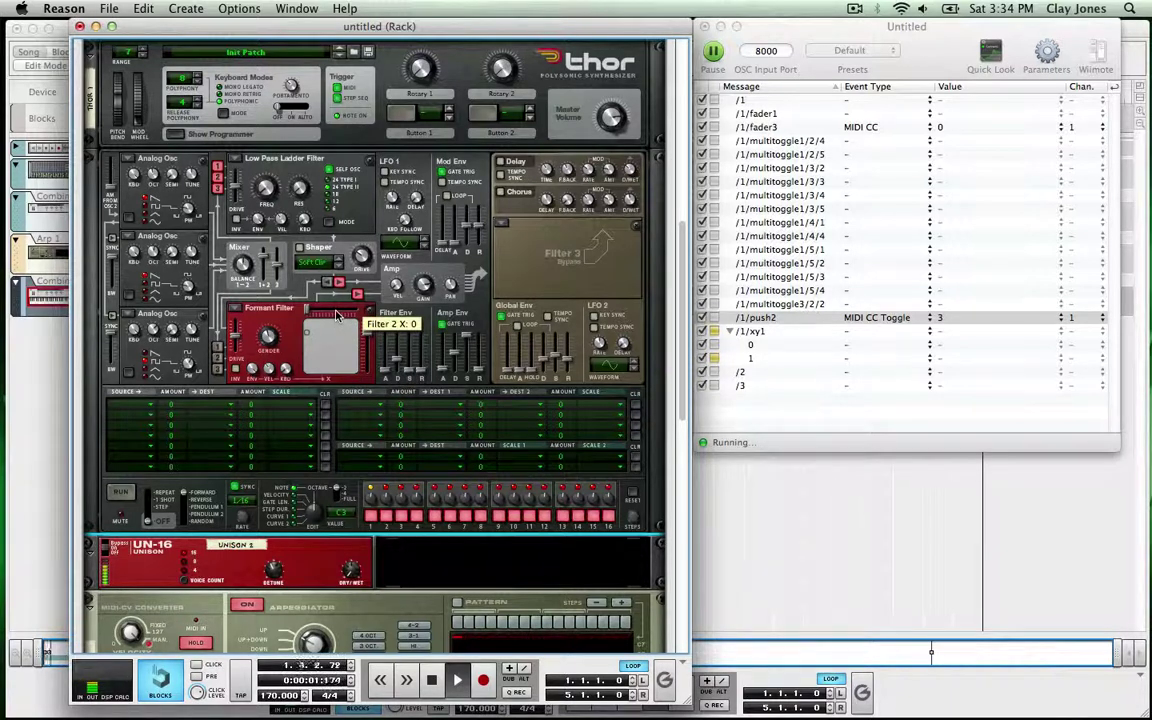
Step: Label the two /1/xy1 arguments x and y
click(764, 362)
click(752, 360)
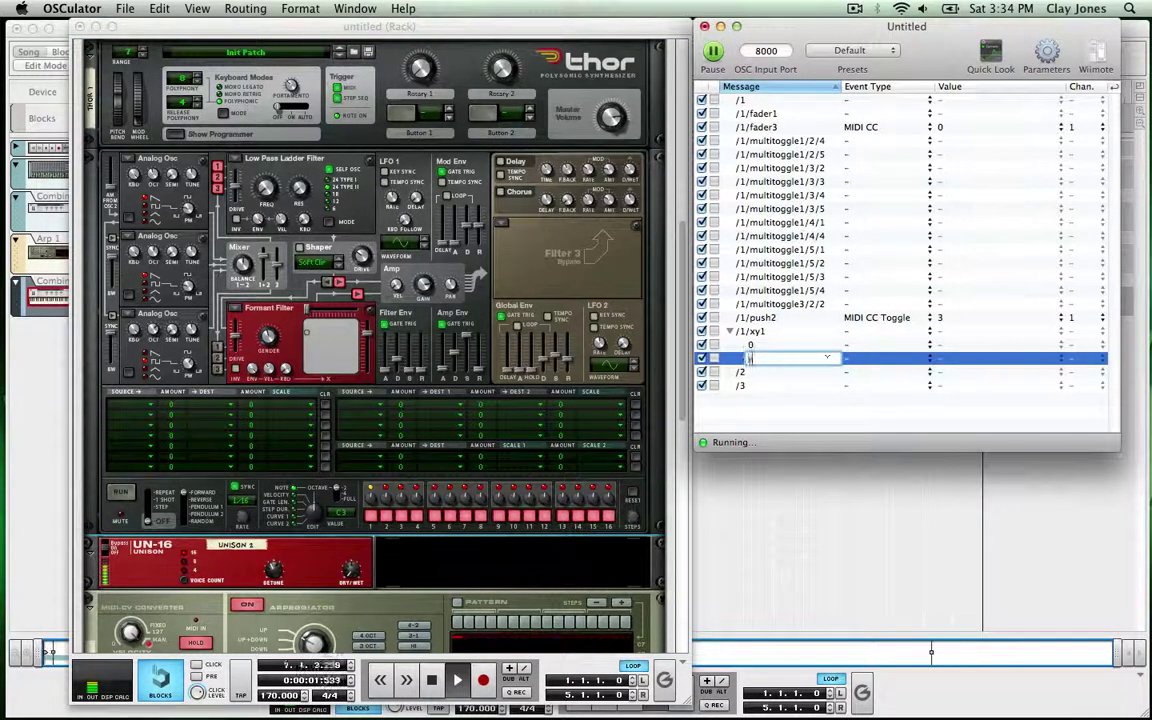
text(y)
click(753, 344)
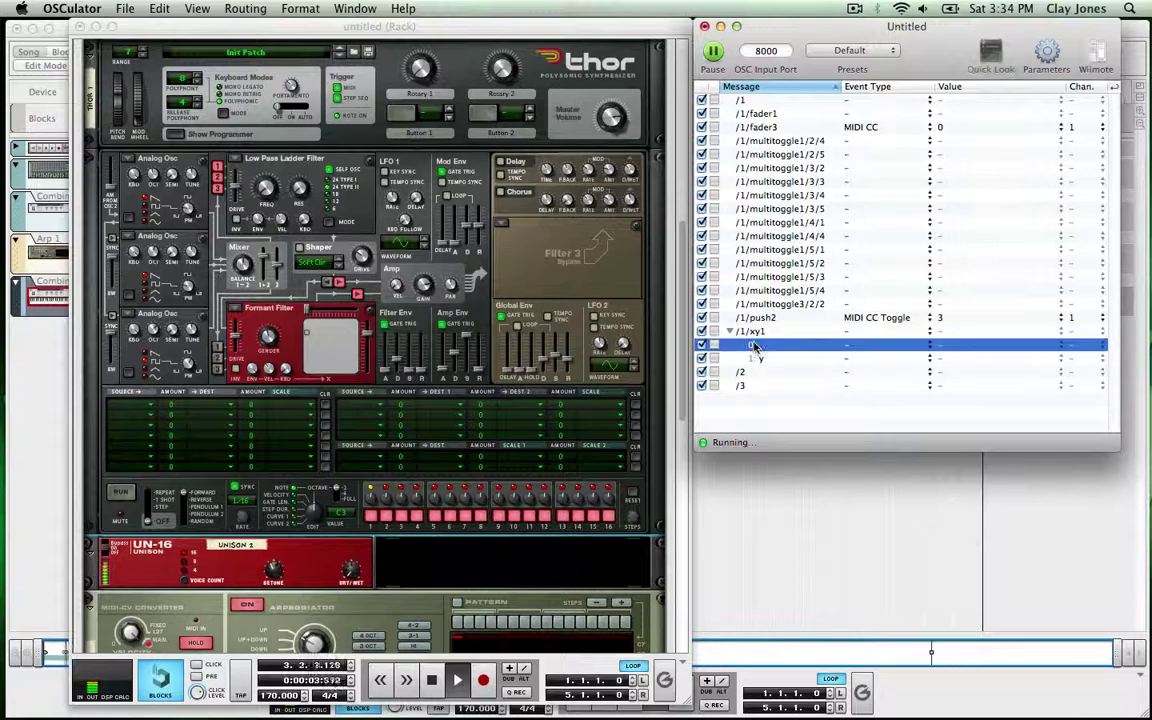
text(x)
key(Return)
Step: Make the x and y axes send MIDI CC 4 and CC 5 respectively
click(870, 344)
click(872, 380)
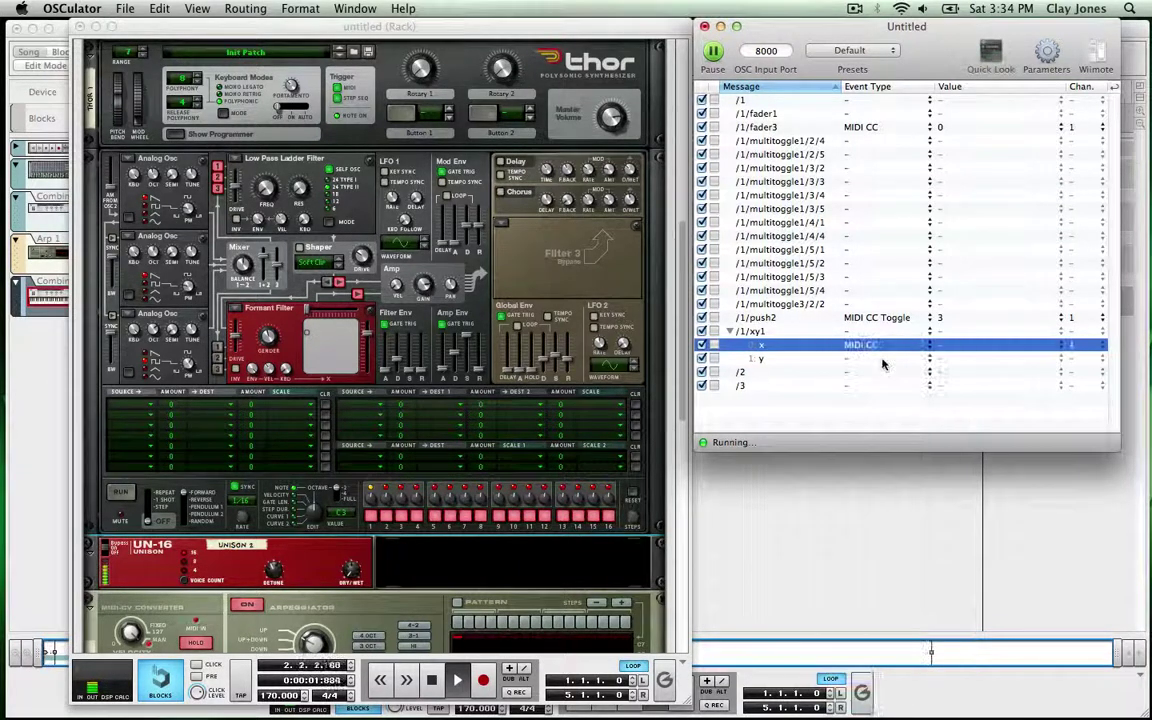
click(880, 358)
click(886, 393)
click(935, 344)
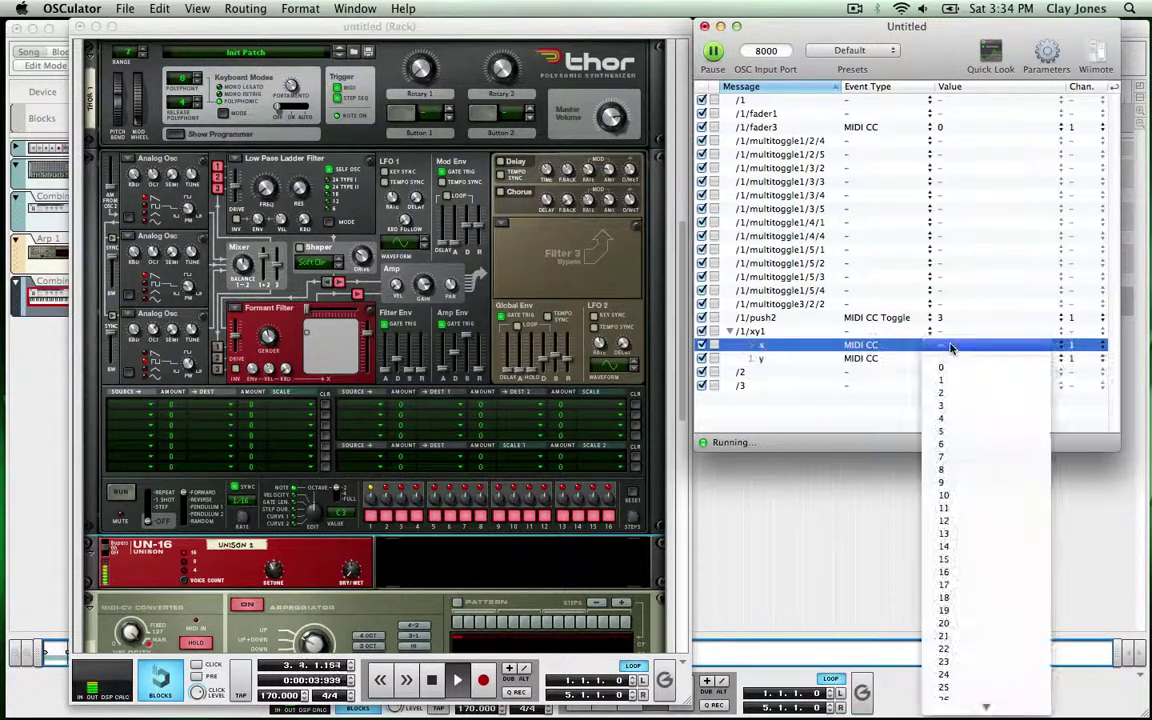
click(946, 418)
click(935, 358)
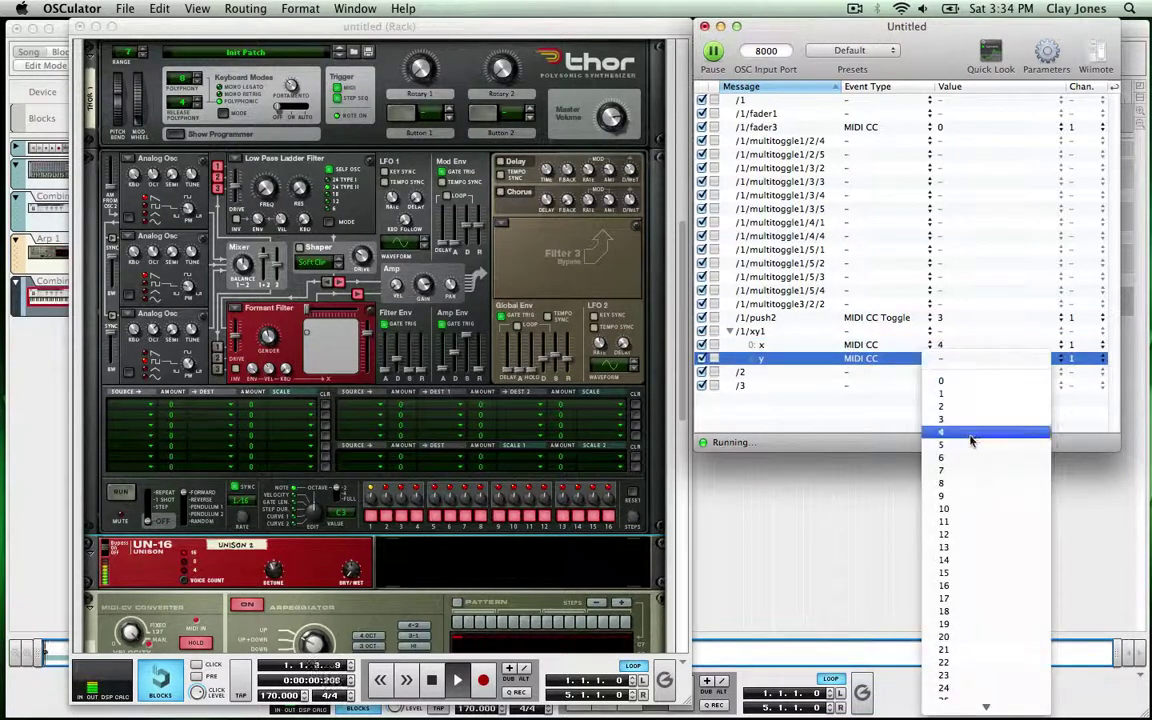
click(946, 444)
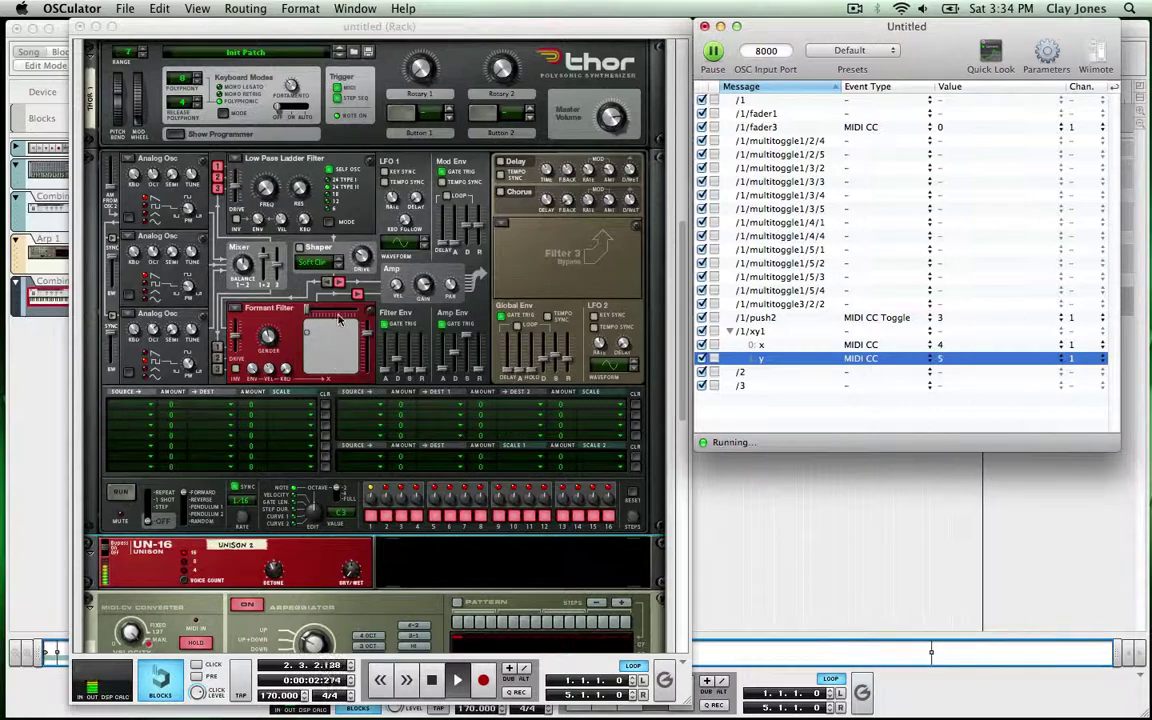
click(305, 285)
right_click(342, 312)
Step: Remote-map Thor's Filter 2 frequency to OSC Out CC 04
click(420, 389)
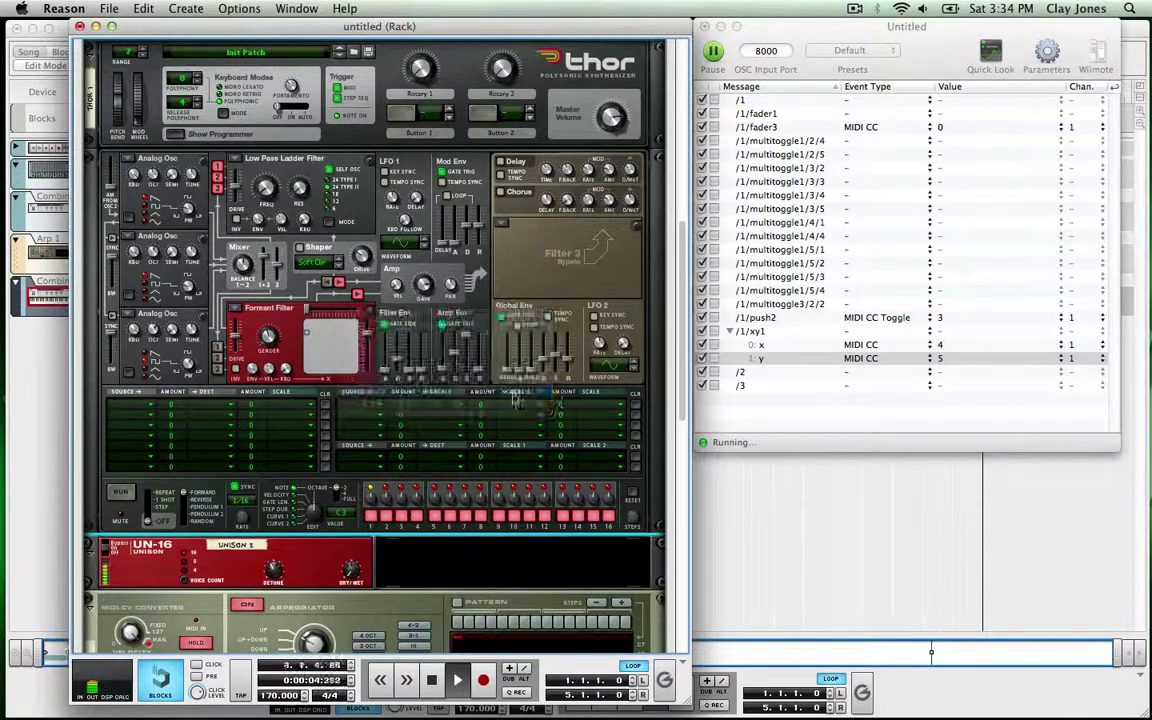
click(410, 335)
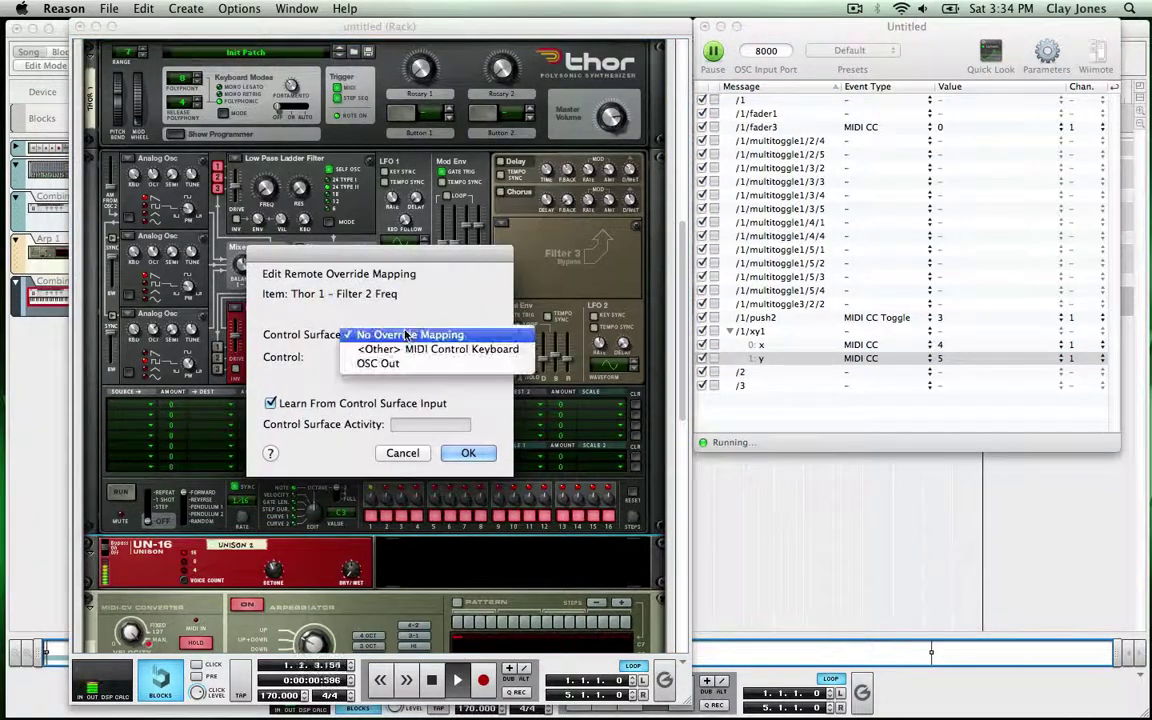
click(402, 363)
click(403, 358)
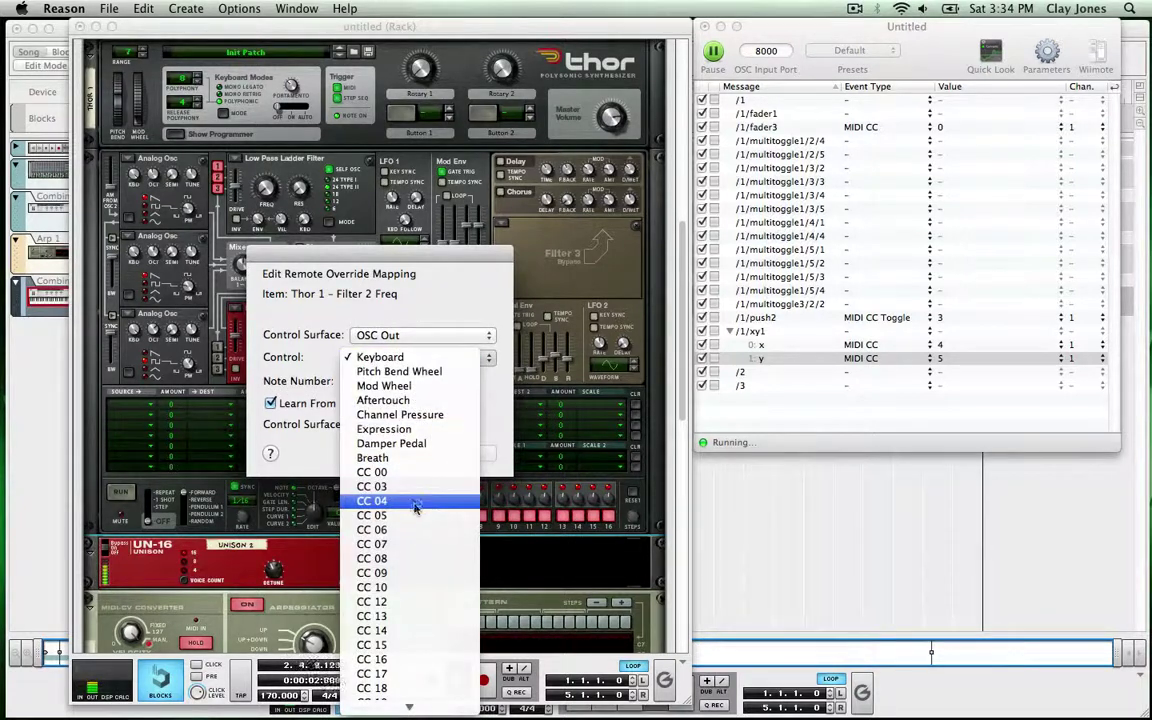
click(405, 487)
click(466, 453)
Step: Remote-map Filter 2 resonance to OSC Out CC 05 and route the Shaper into Filter 2
right_click(326, 301)
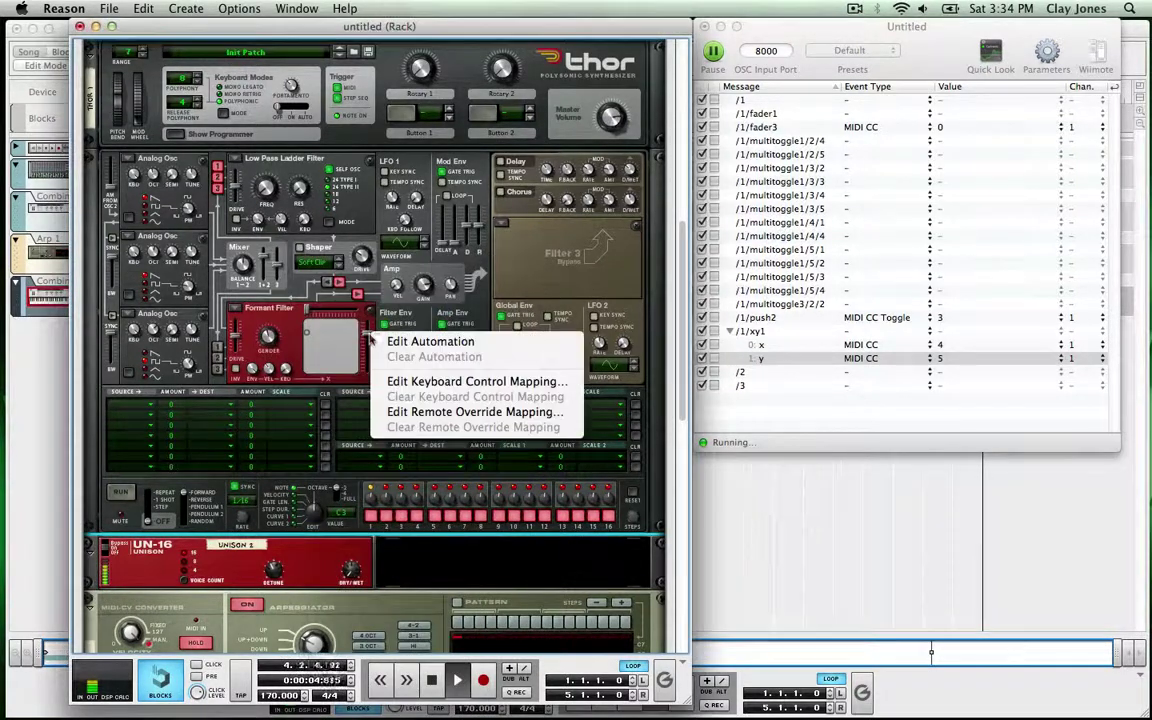
click(400, 370)
click(438, 338)
click(390, 363)
click(392, 362)
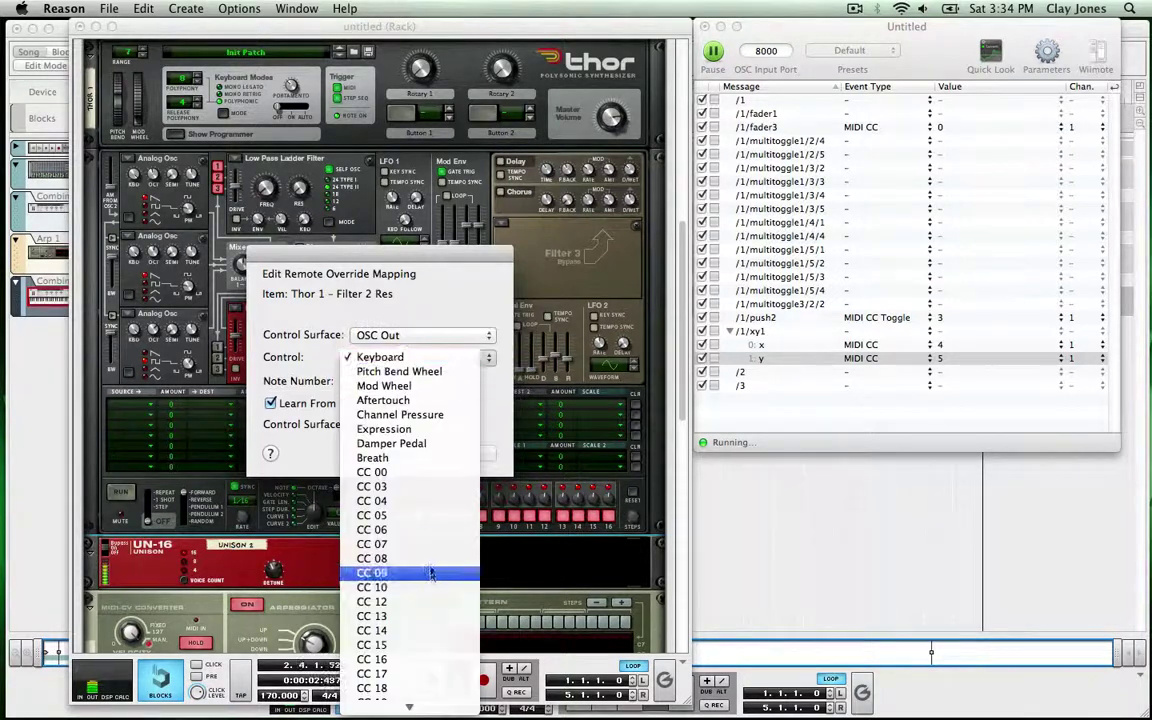
click(420, 488)
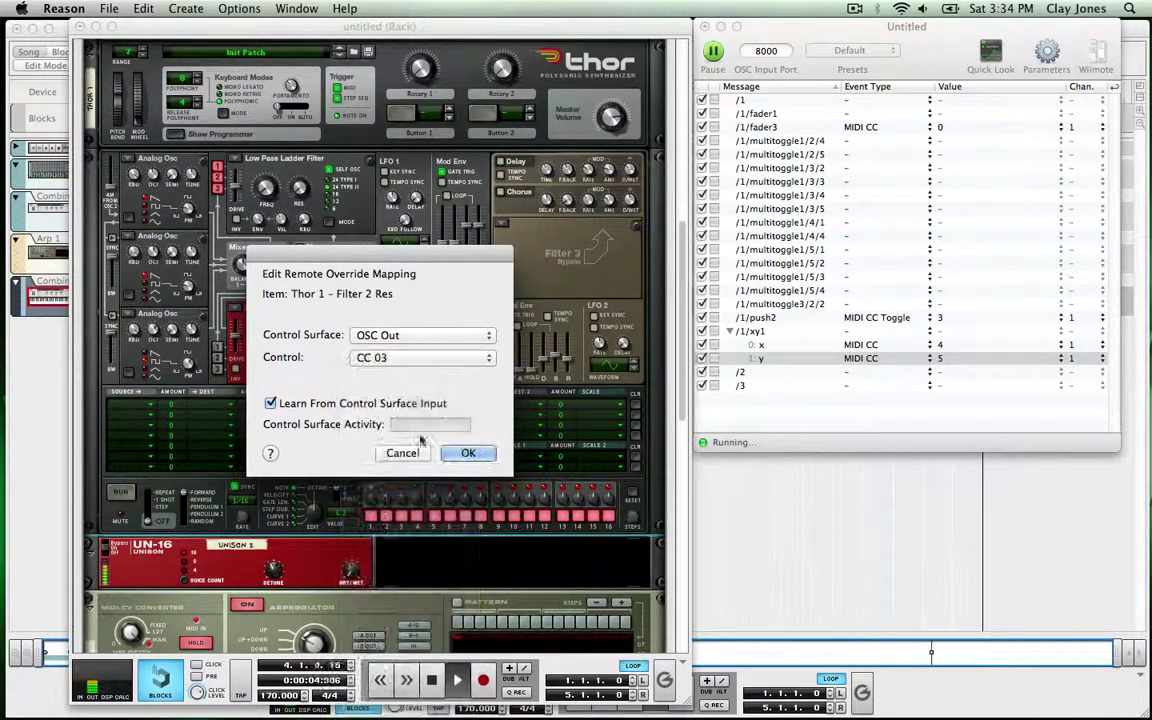
click(420, 357)
click(400, 386)
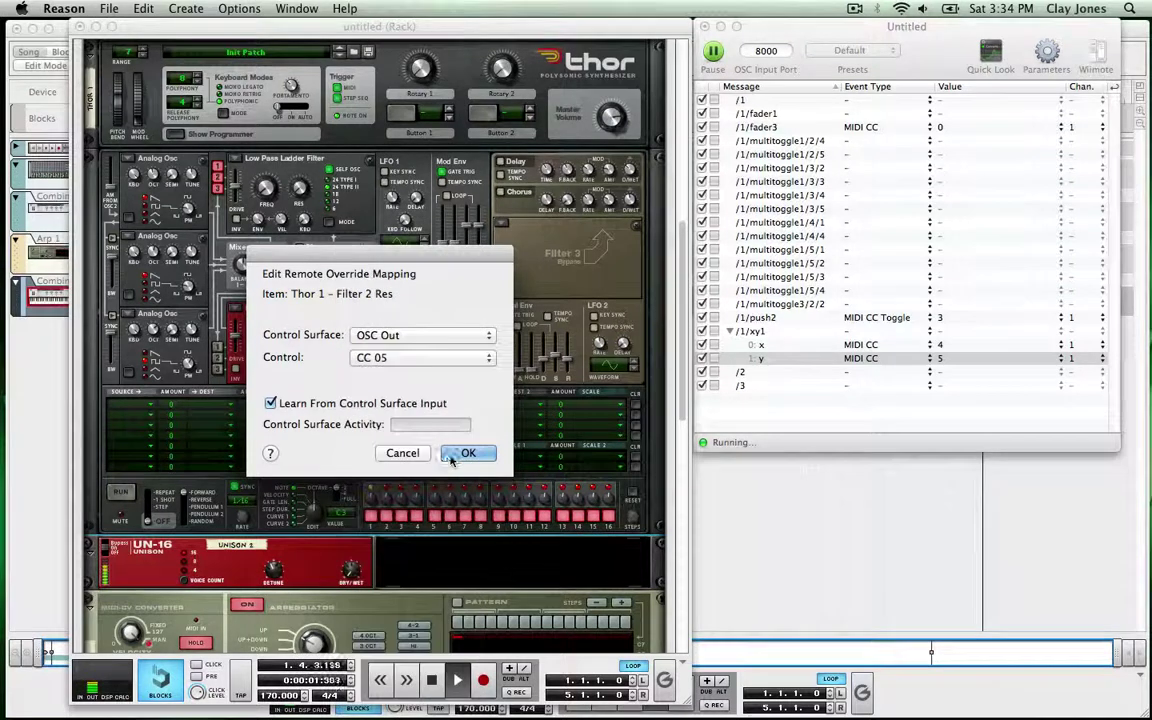
click(468, 453)
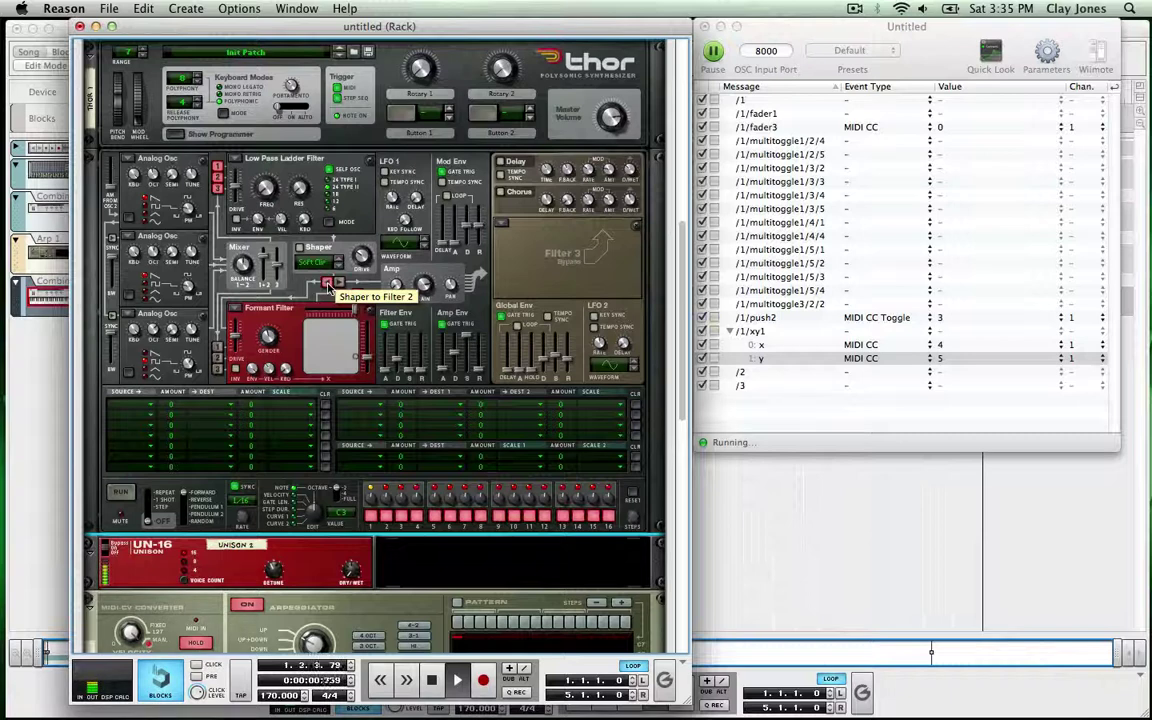
click(328, 287)
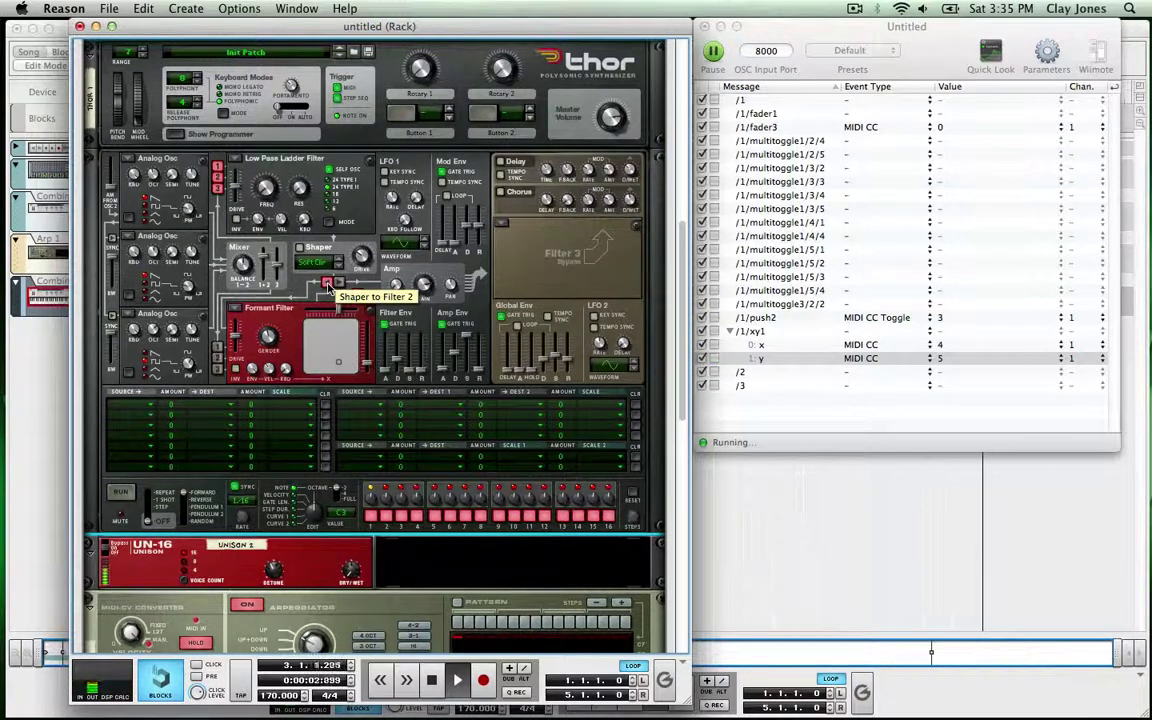
Step: In OSCulator, set /1/fader2 to send MIDI CC with value 6
scroll(328, 287, down, 1)
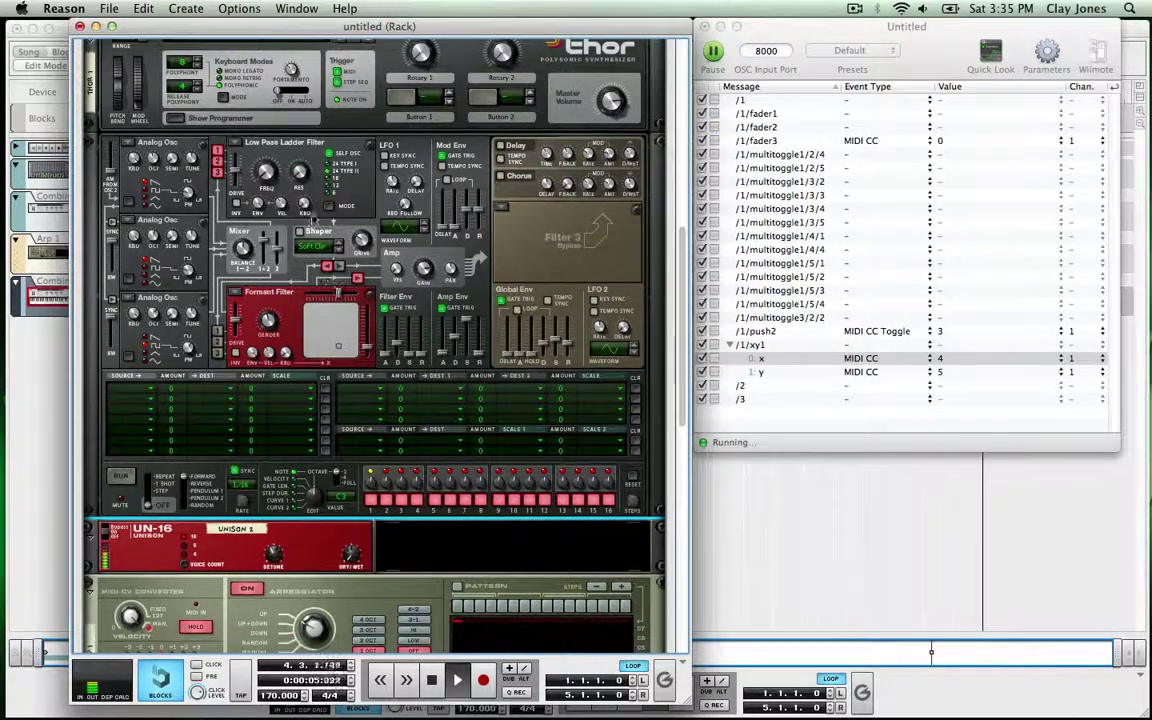
right_click(274, 172)
click(840, 428)
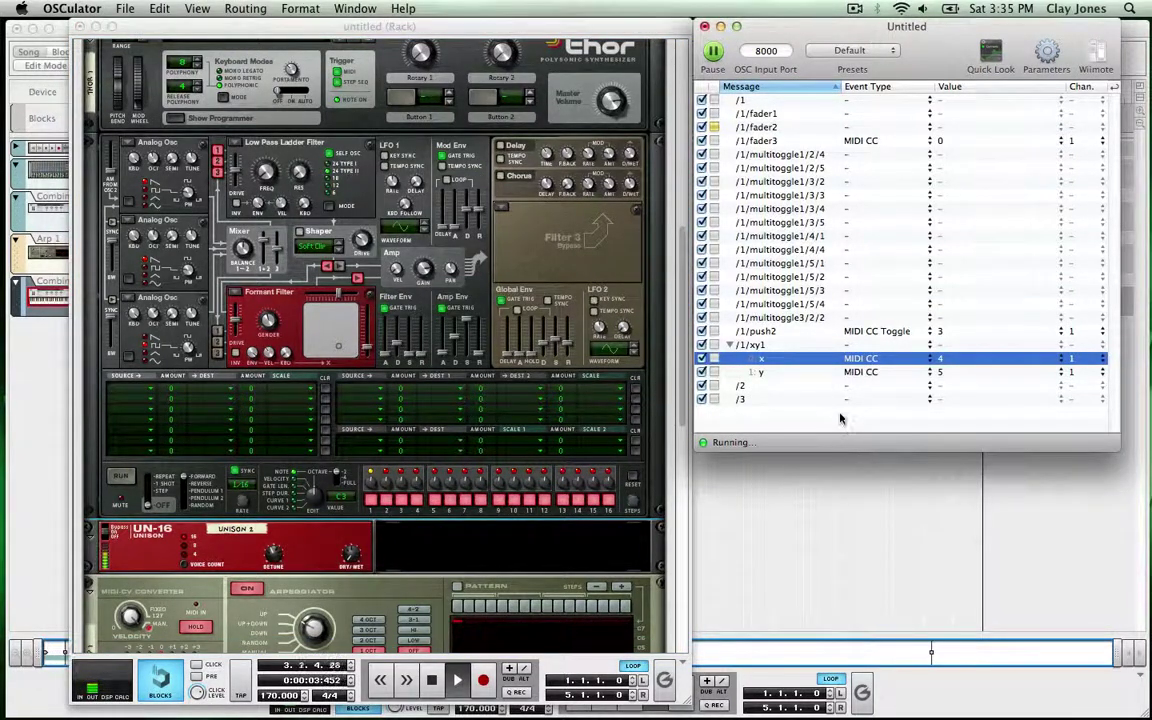
click(880, 128)
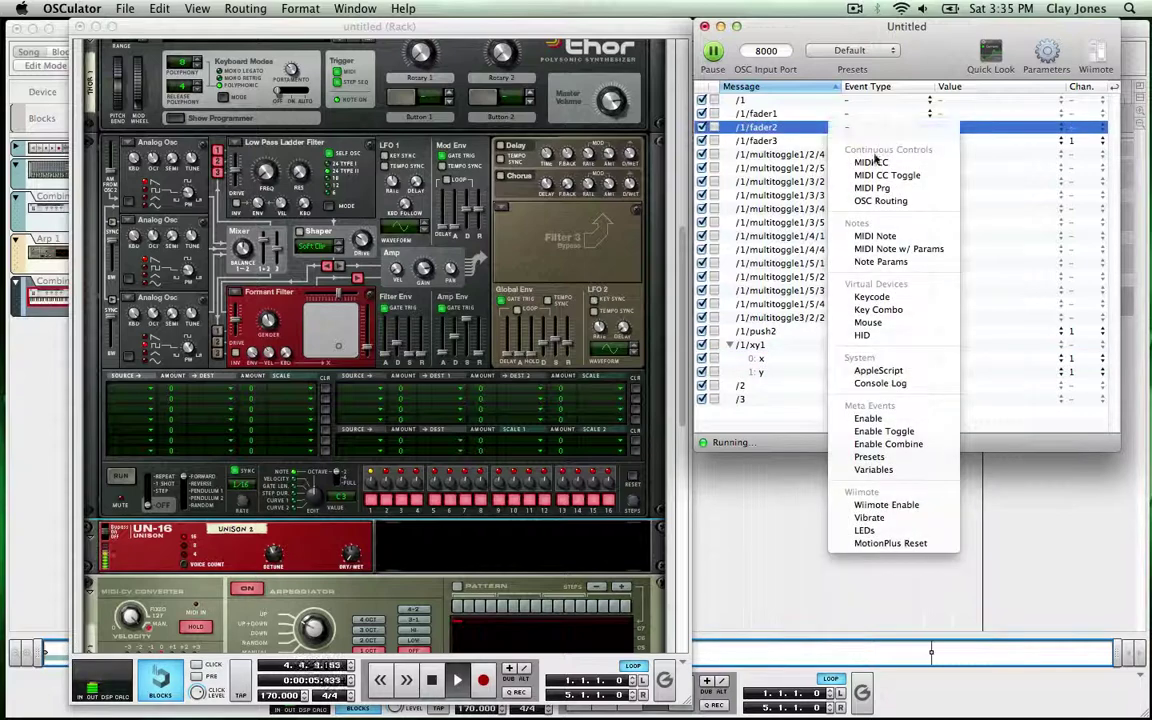
click(868, 159)
click(940, 127)
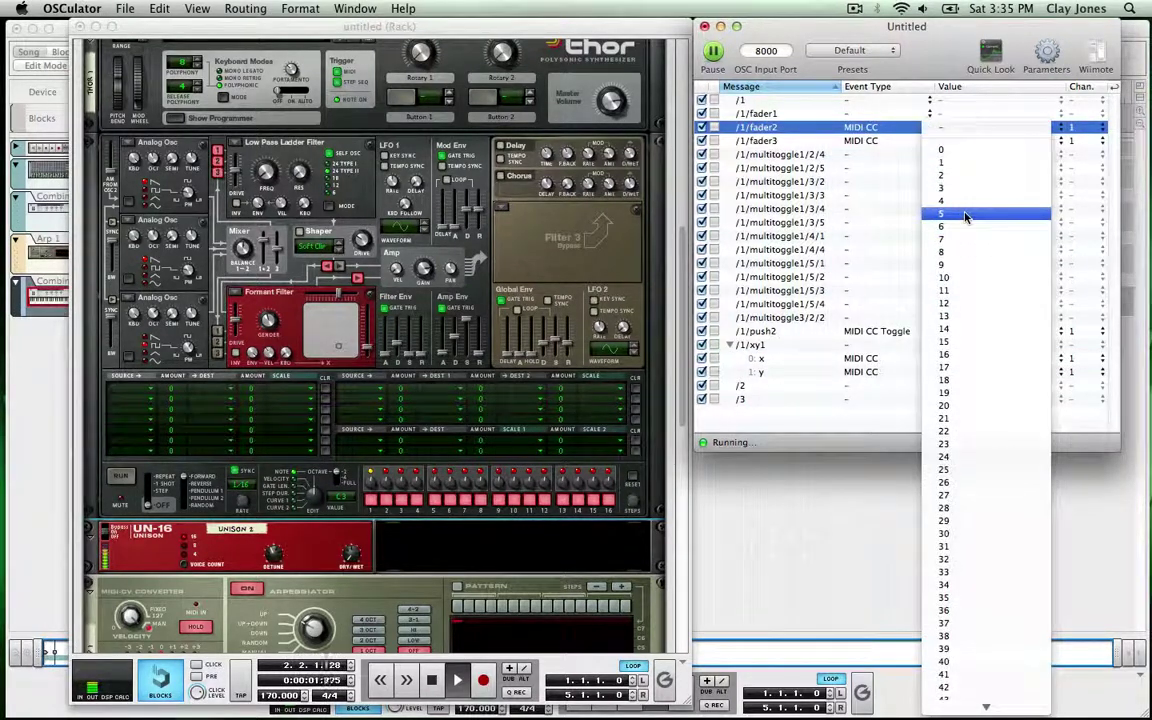
click(965, 240)
Step: Remote-map Thor's Filter 1 frequency to OSC Out CC 06
click(272, 244)
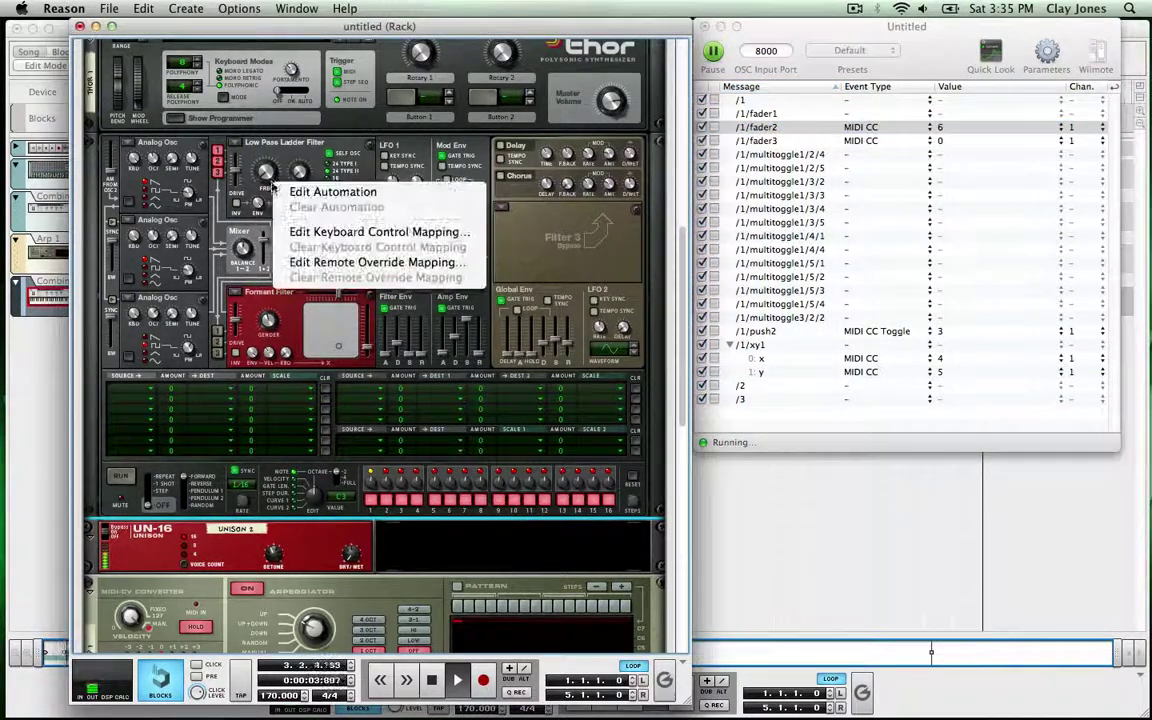
click(300, 262)
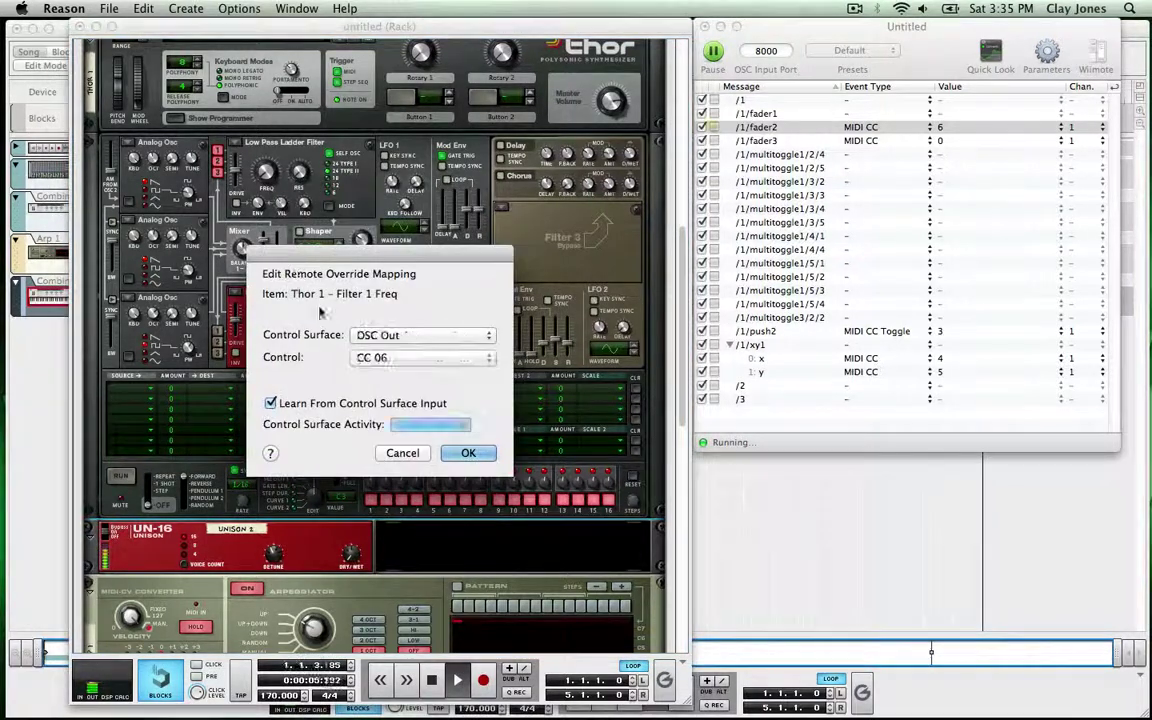
click(460, 453)
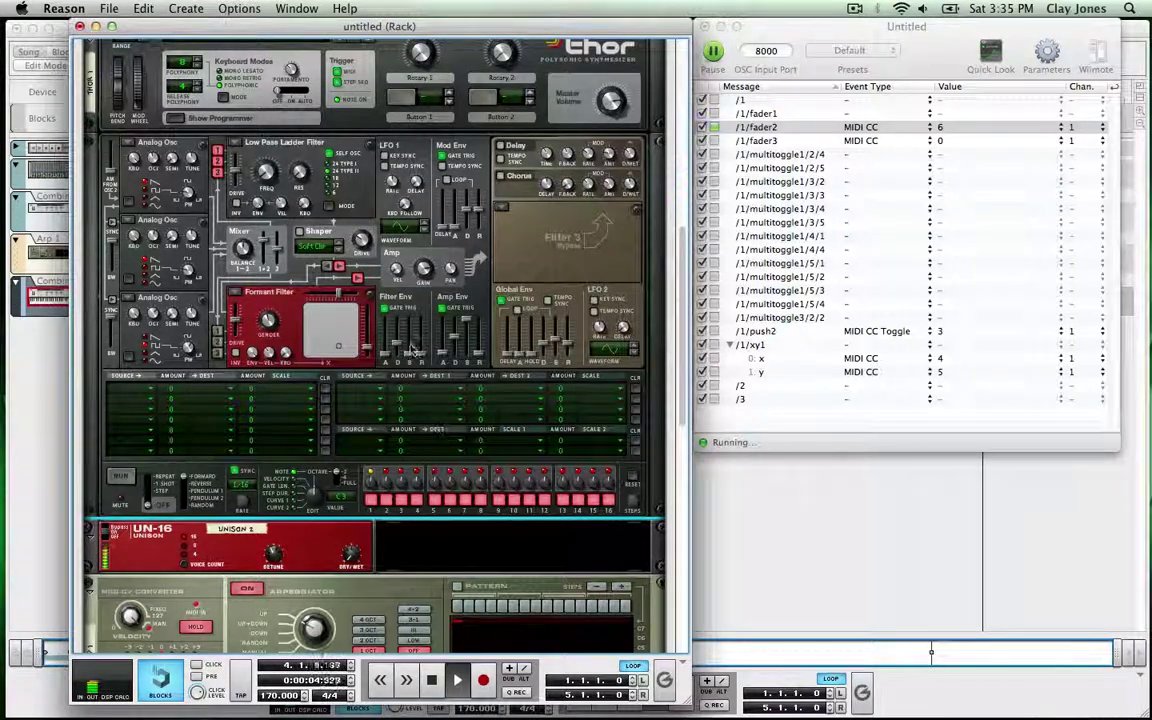
scroll(435, 432, down, 15)
scroll(405, 344, down, 2)
scroll(405, 344, up, 3)
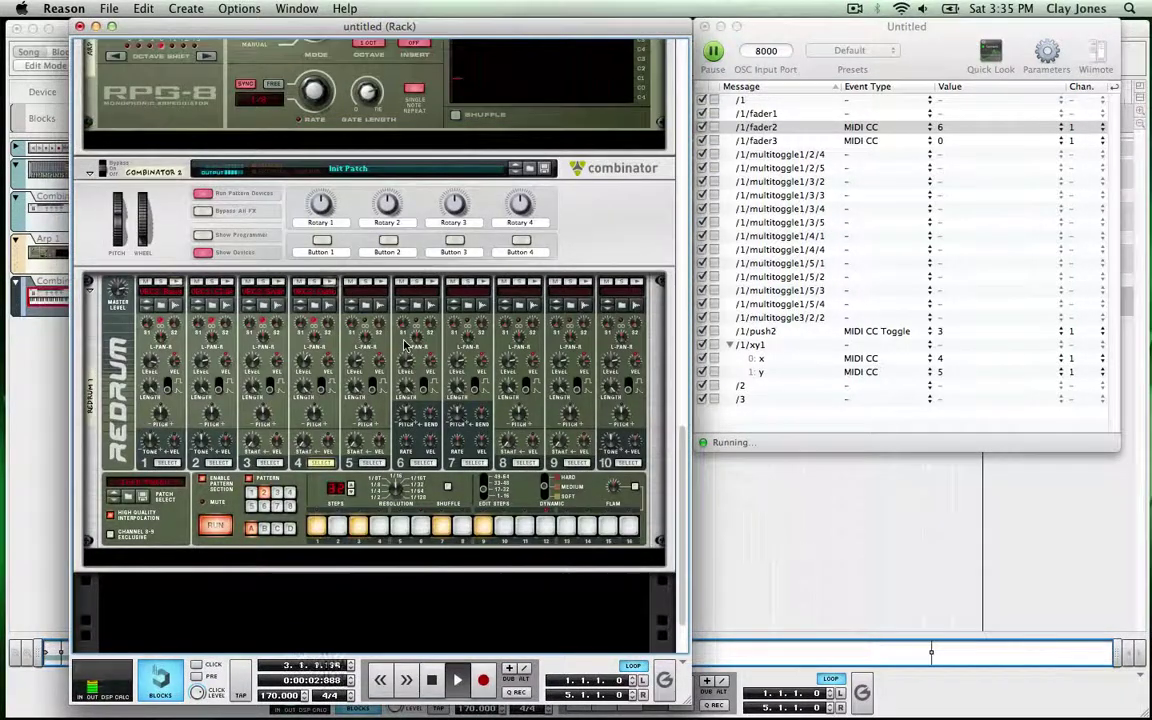
scroll(405, 344, down, 2)
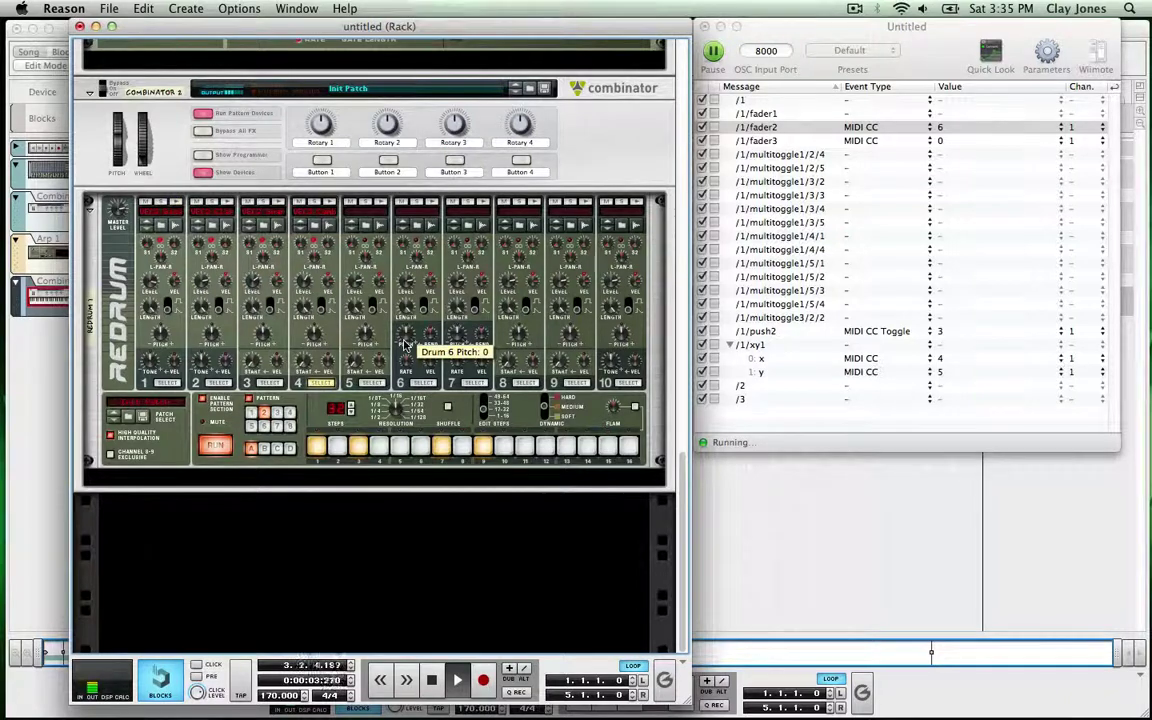
scroll(334, 447, up, 12)
right_click(334, 447)
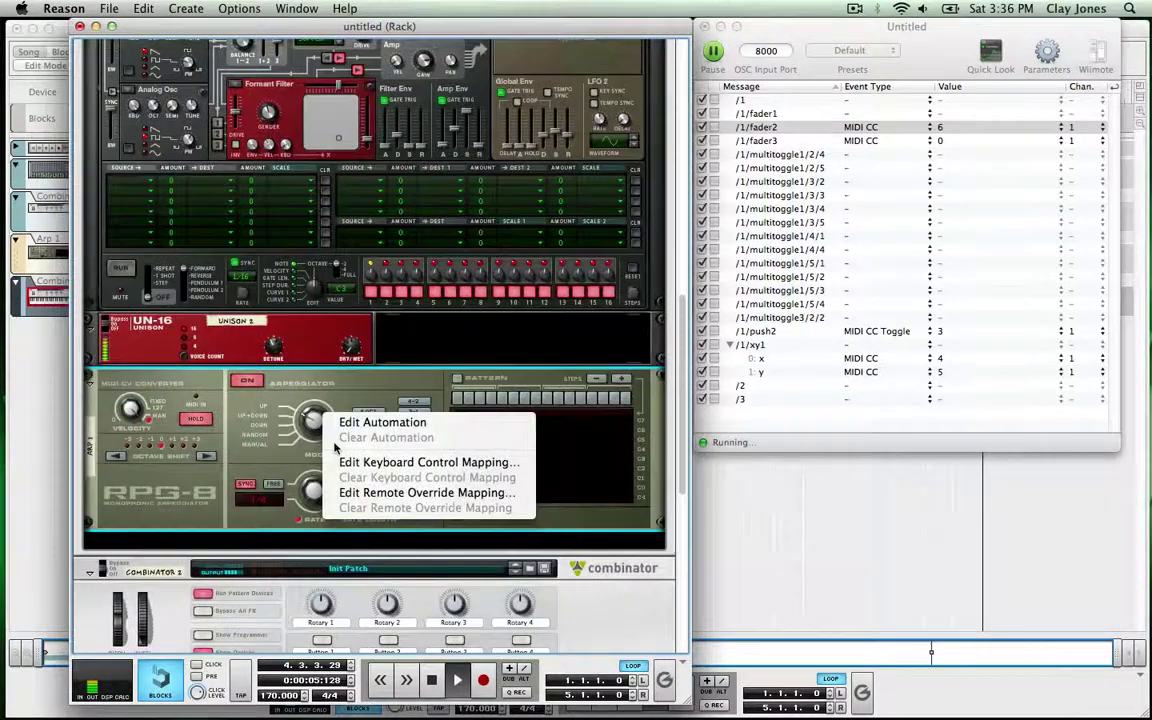
click(362, 493)
scroll(397, 374, down, 5)
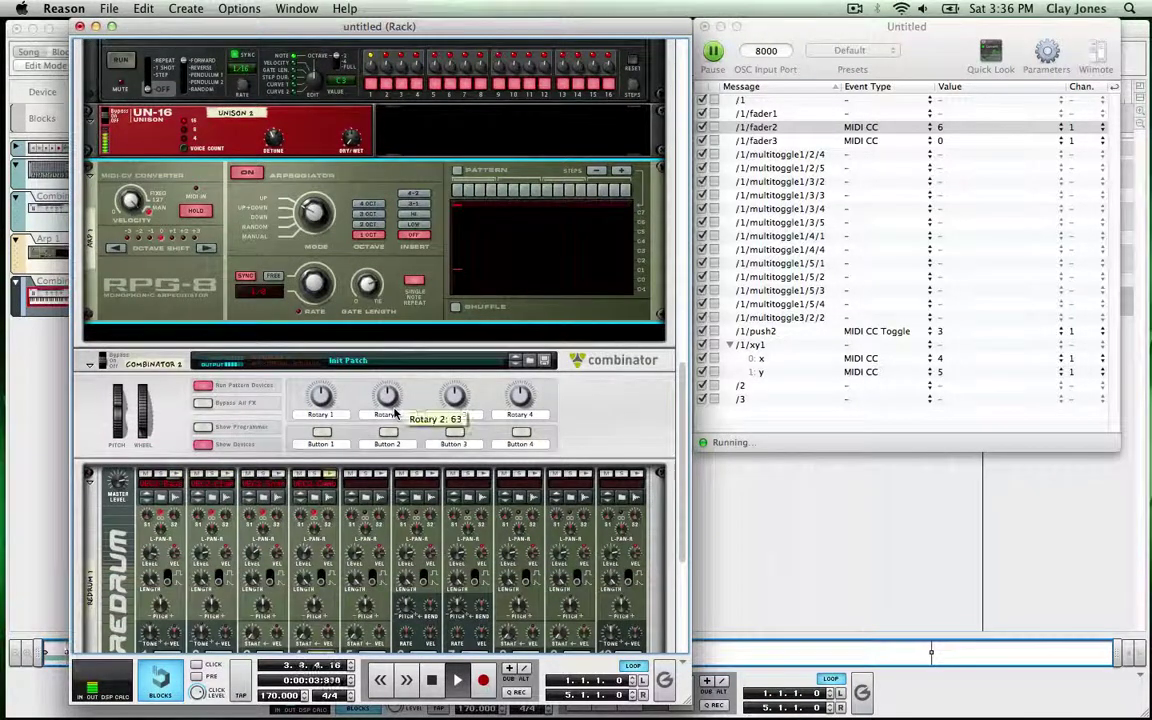
scroll(397, 414, down, 5)
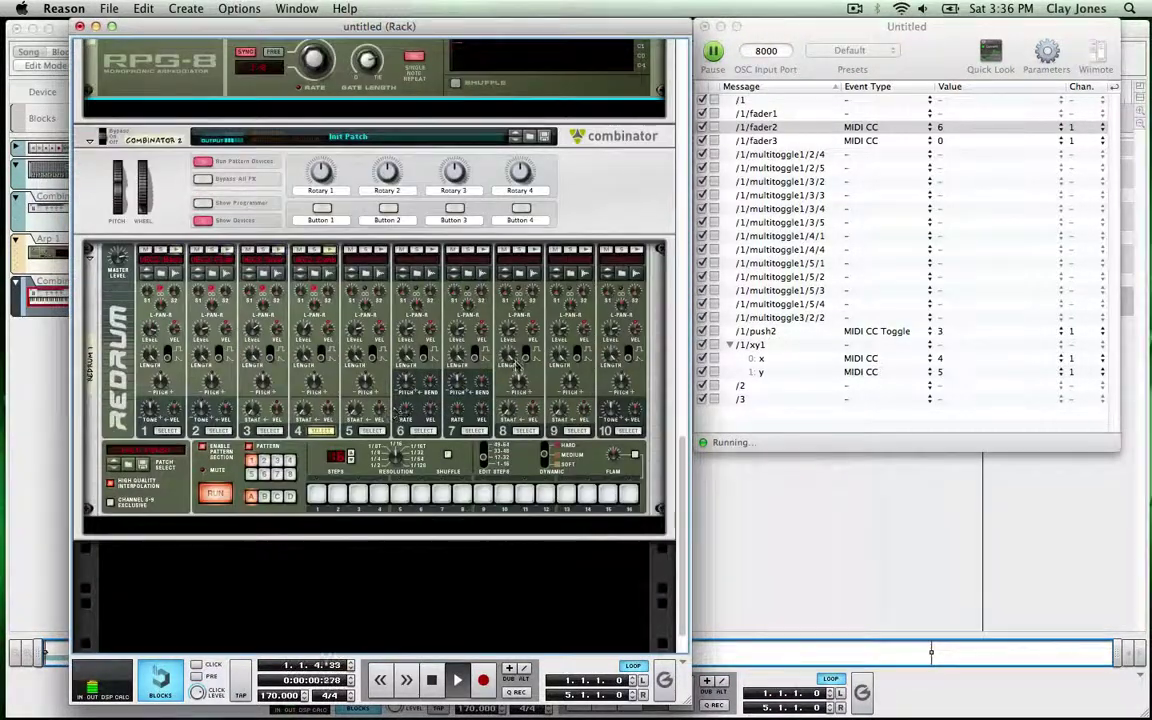
click(1090, 60)
drag(1090, 60, 950, 60)
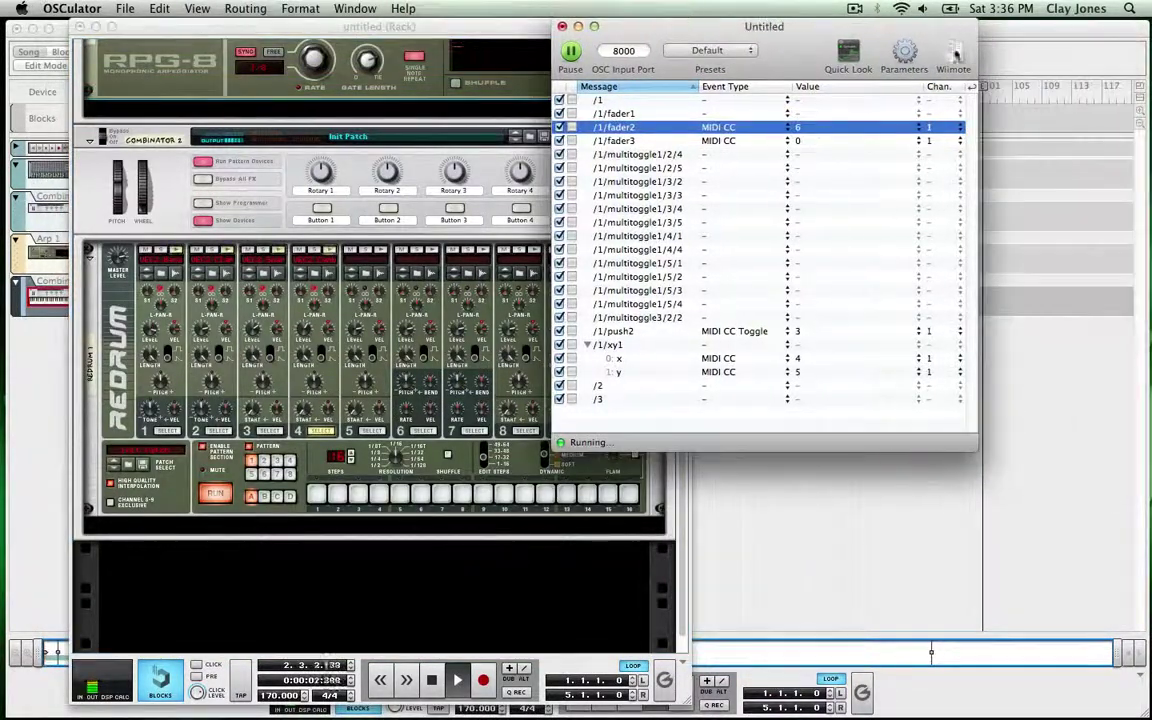
click(950, 60)
drag(893, 30, 815, 30)
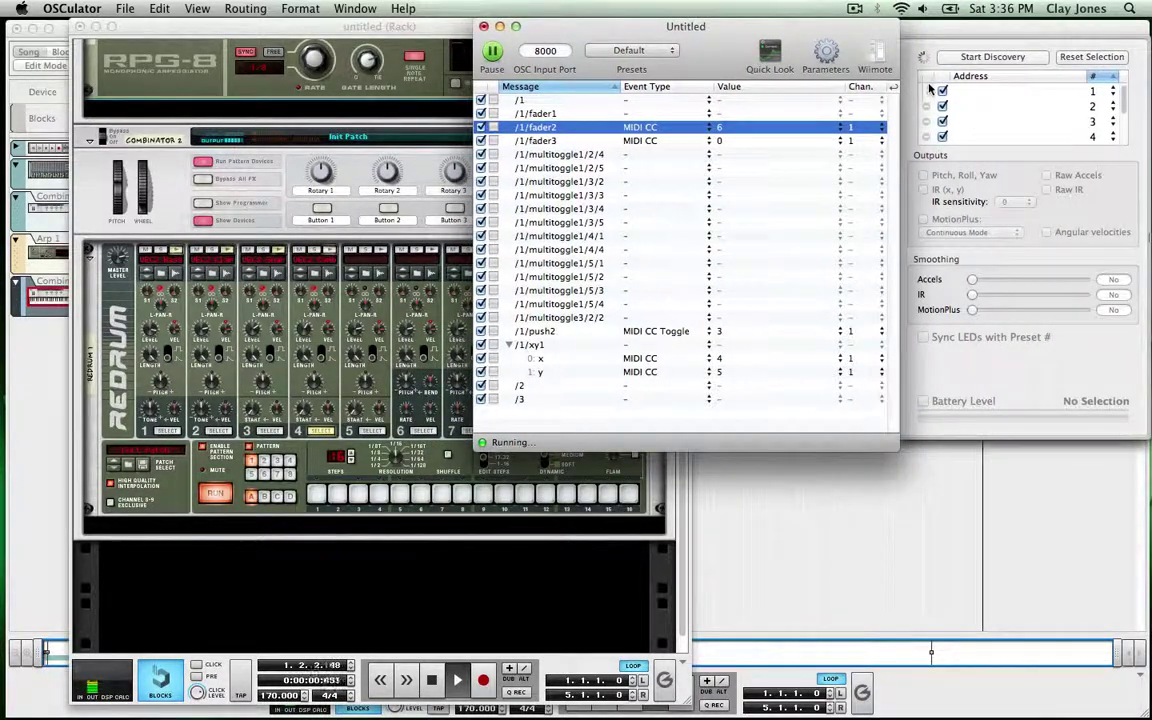
click(875, 57)
drag(738, 22, 942, 18)
scroll(415, 358, down, 2)
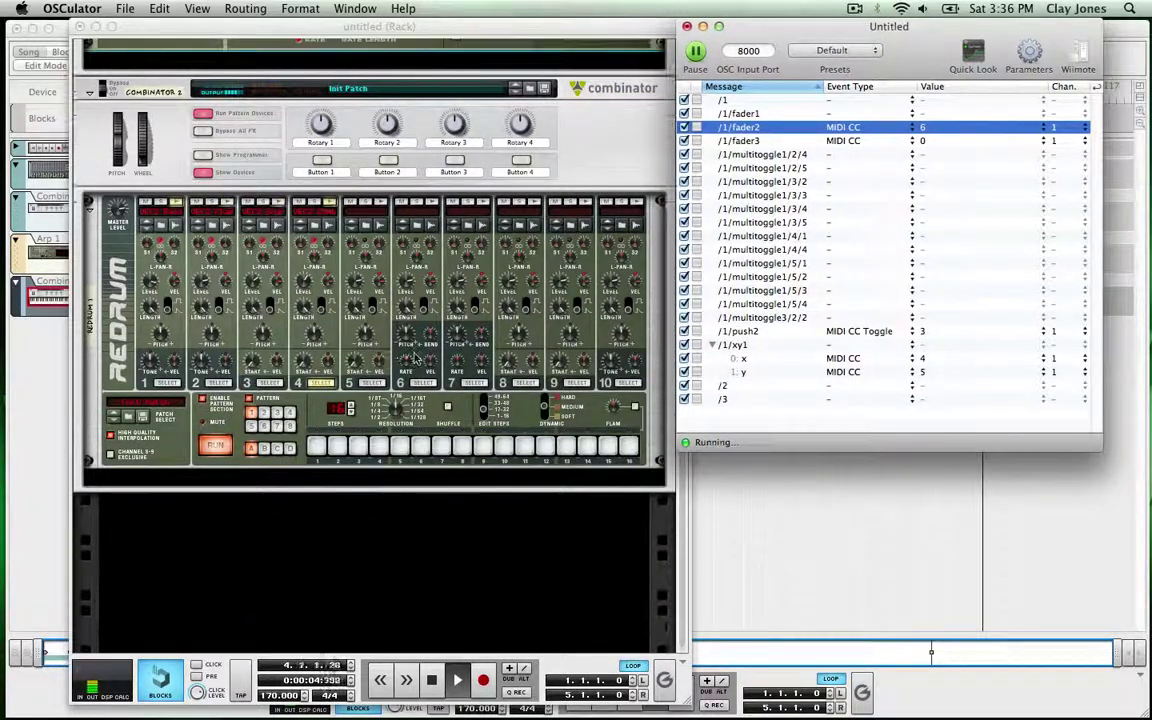
scroll(415, 358, up, 15)
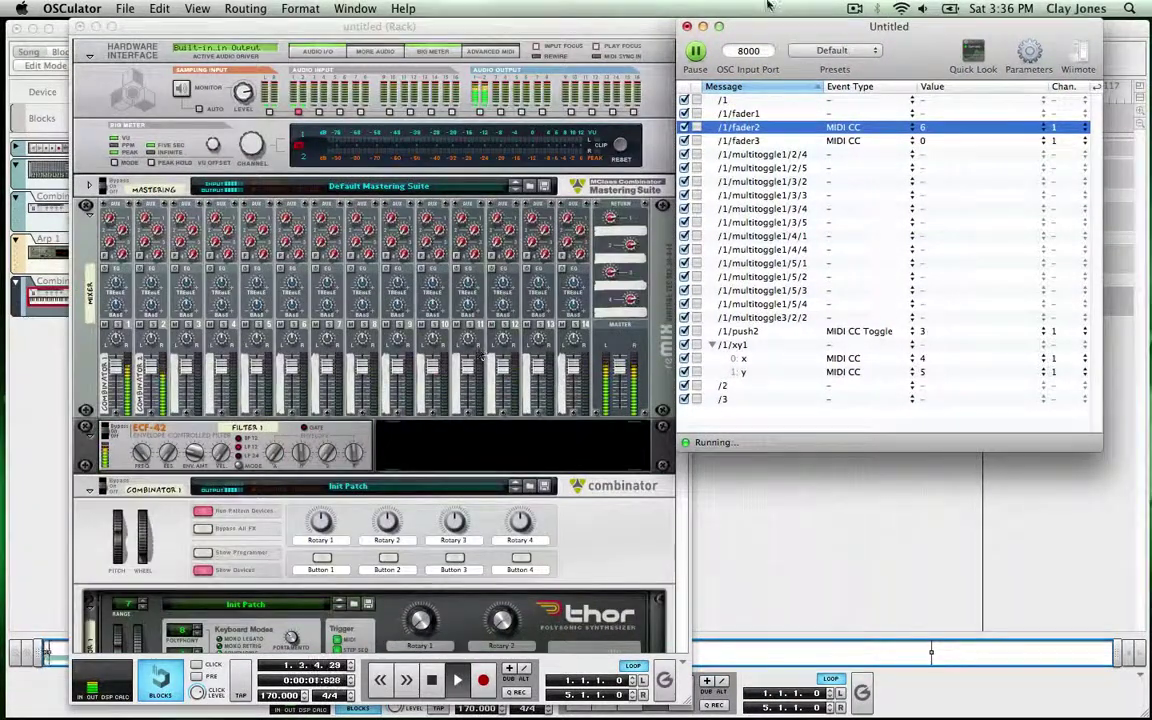